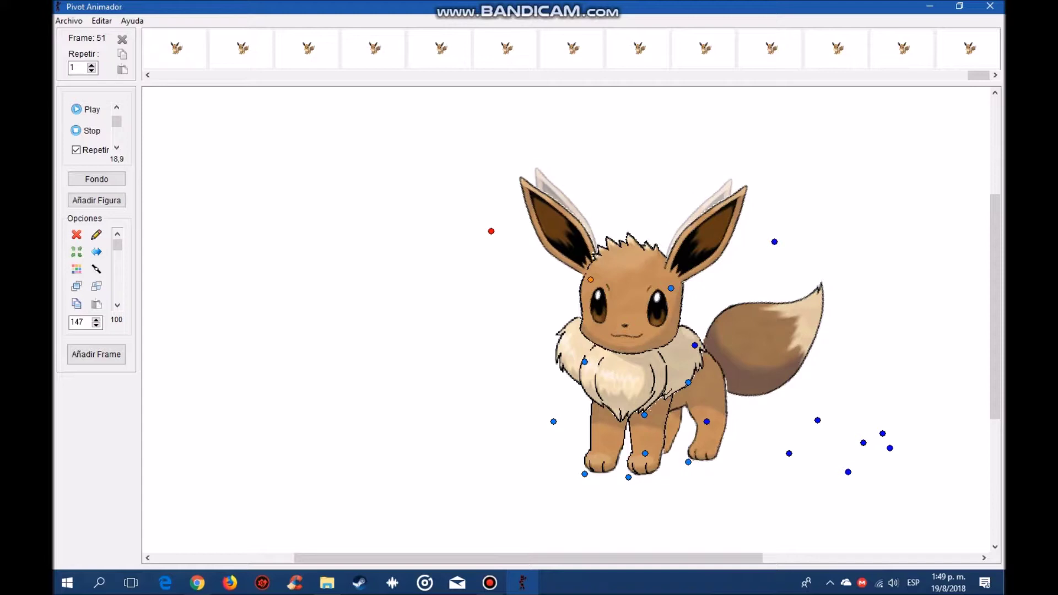
Hold Eevee's current pose by adding four identical frames to the end of the animation.
click(96, 353)
click(96, 354)
click(96, 353)
click(96, 353)
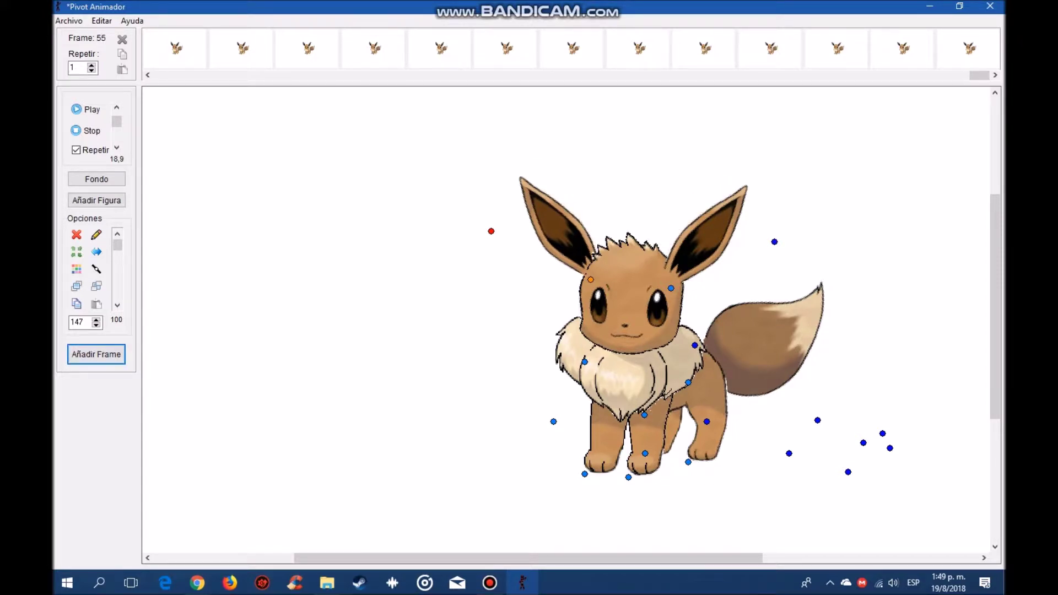
Rotate both of Eevee's ears slightly upward and inward, and add the pose as a new frame.
drag(491, 230, 494, 224)
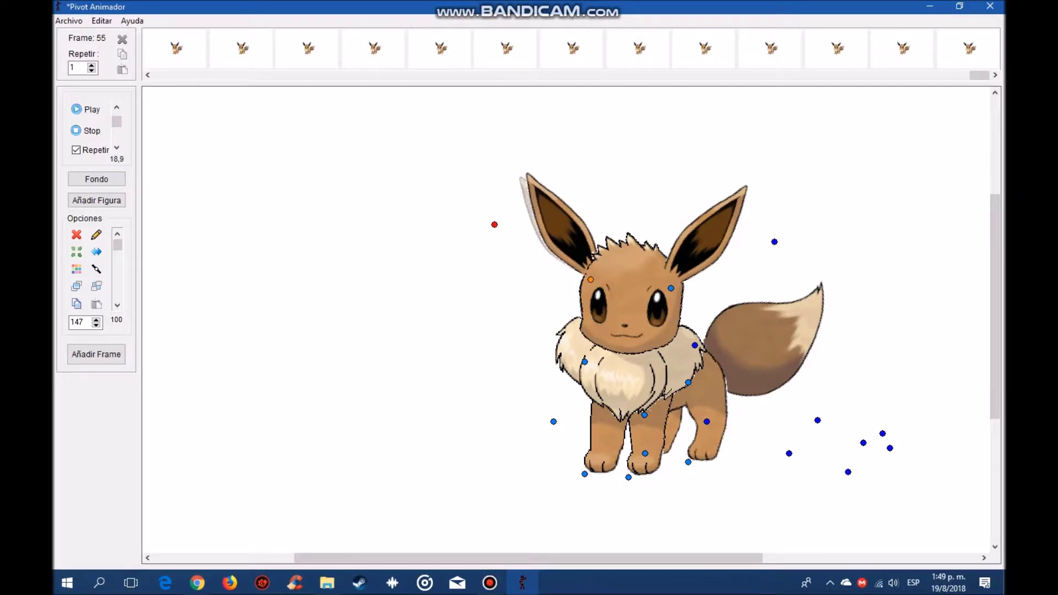
drag(774, 241, 771, 235)
click(97, 354)
click(96, 200)
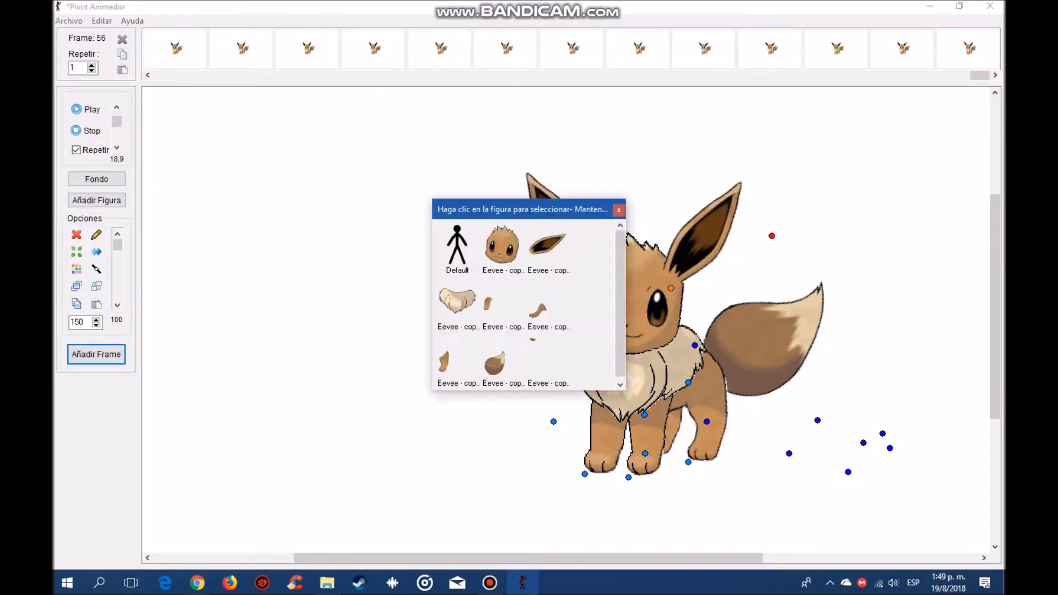
drag(620, 304, 620, 307)
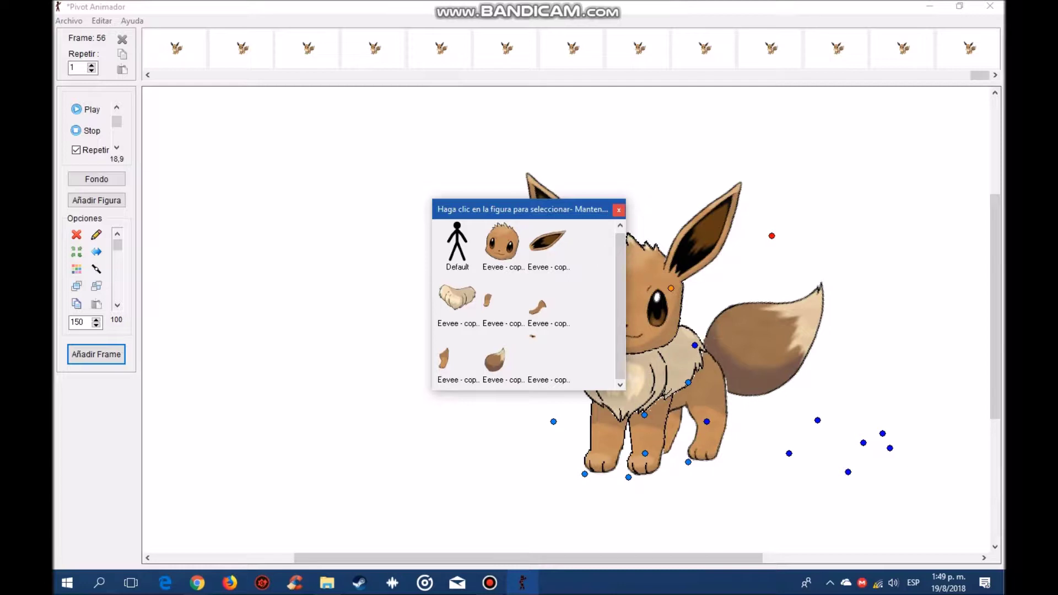
click(618, 209)
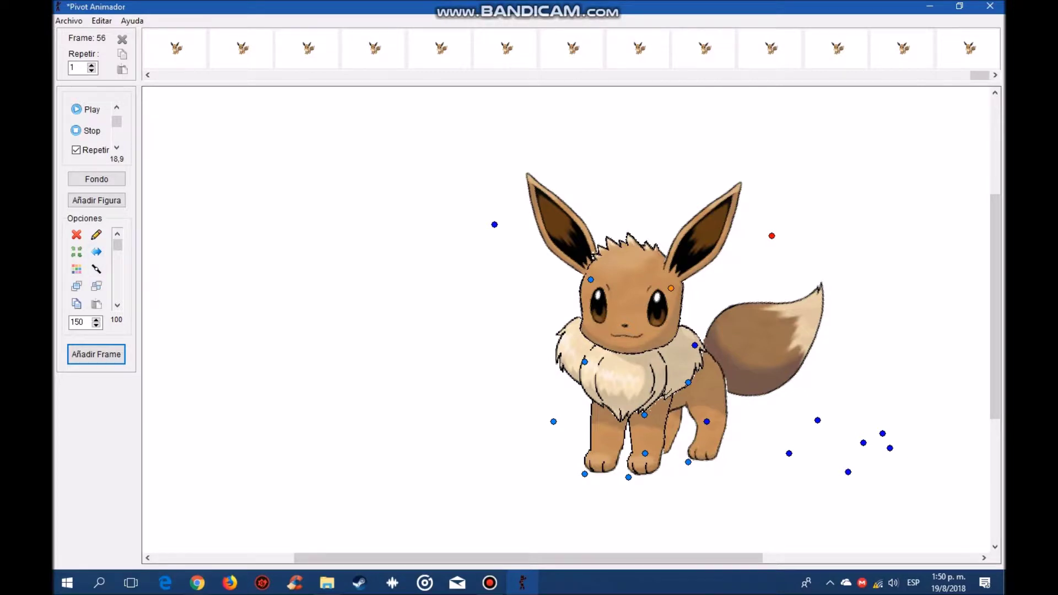
Try slight nudges of Eevee's legs, tail and ears, and add the adjusted pose as a frame.
mouse_move(628, 477)
mouse_down()
mouse_move(361, 396)
mouse_move(562, 513)
mouse_move(627, 479)
mouse_up()
click(644, 415)
mouse_move(817, 420)
mouse_down()
mouse_move(810, 434)
mouse_move(383, 260)
mouse_move(770, 448)
mouse_move(827, 434)
mouse_move(817, 418)
mouse_up()
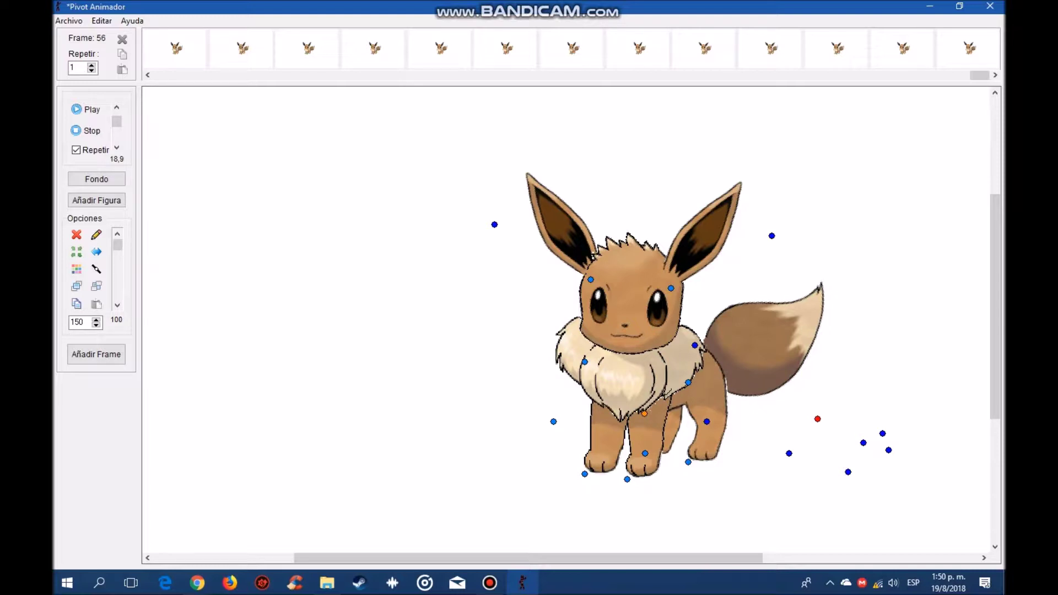
mouse_move(863, 443)
mouse_down()
mouse_move(881, 438)
mouse_move(857, 442)
mouse_move(880, 448)
mouse_move(863, 445)
mouse_up()
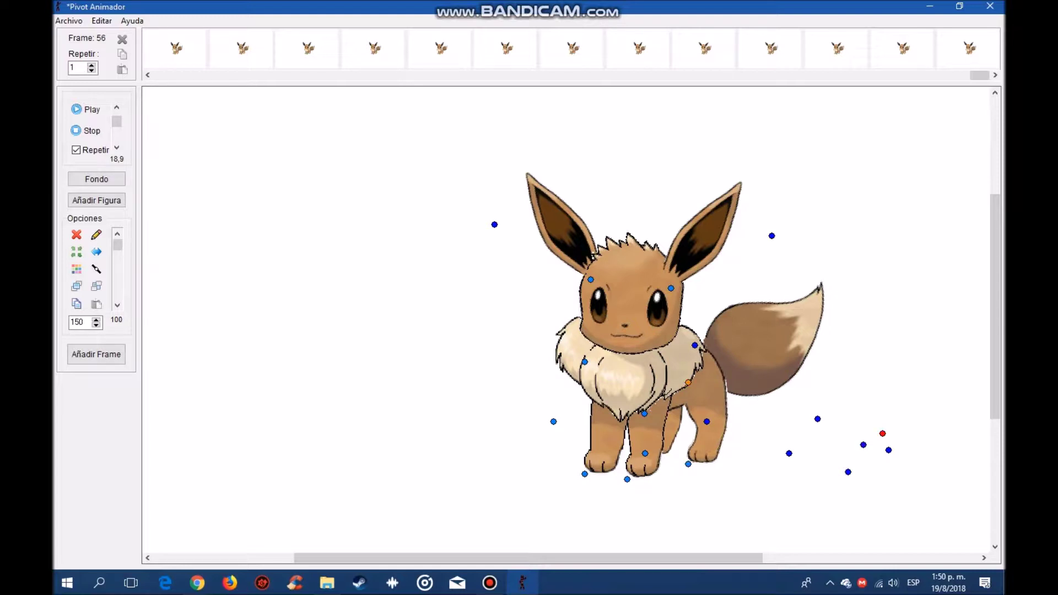
mouse_move(882, 434)
mouse_down()
mouse_move(966, 380)
mouse_move(873, 439)
mouse_move(882, 433)
mouse_up()
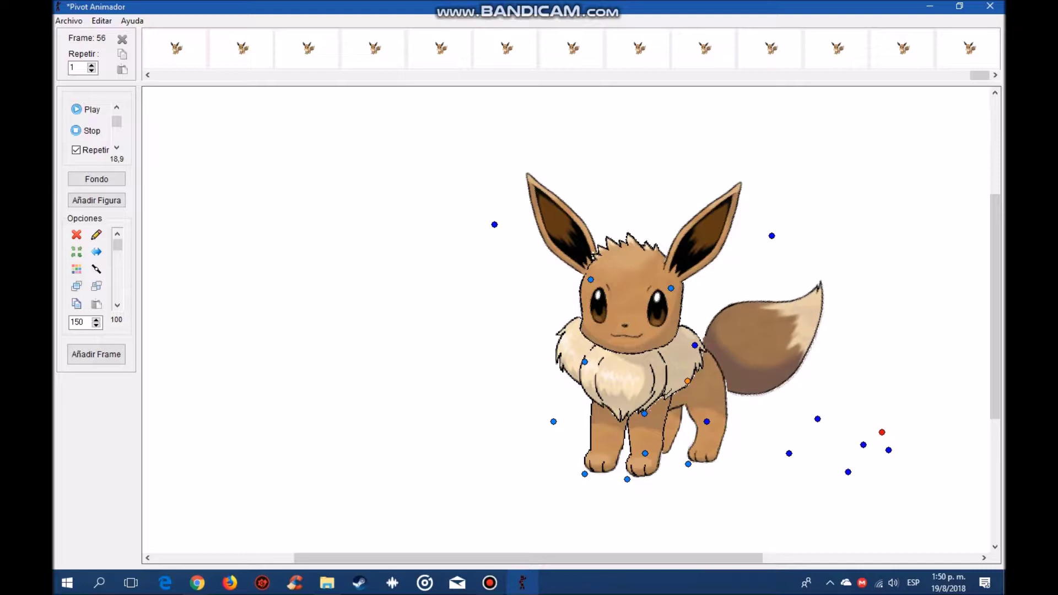
mouse_move(771, 236)
mouse_down()
mouse_move(788, 182)
mouse_move(811, 201)
mouse_move(771, 231)
mouse_up()
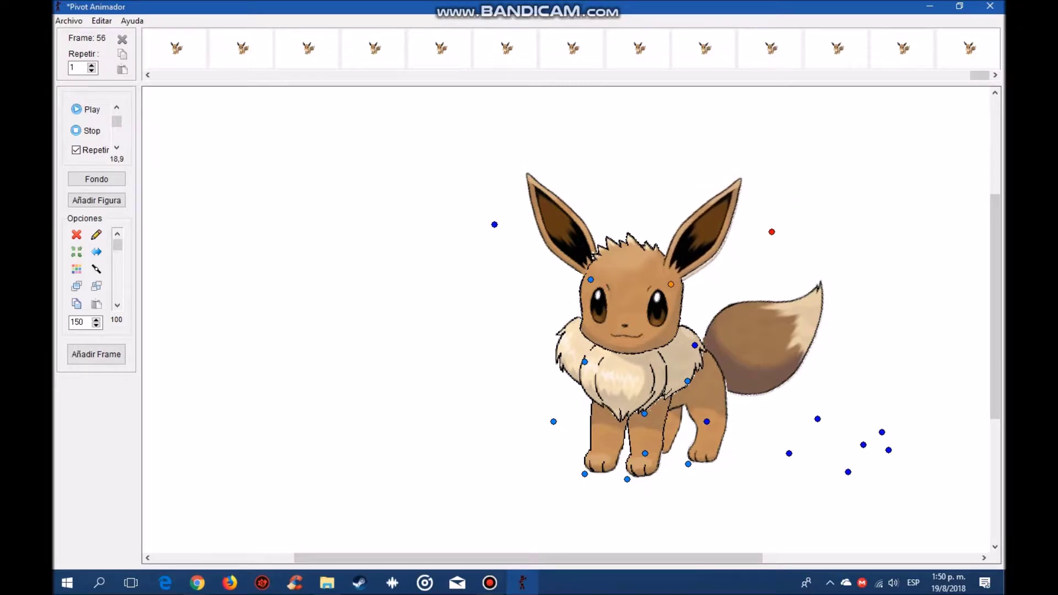
mouse_move(553, 422)
mouse_down()
mouse_move(369, 422)
mouse_move(270, 319)
mouse_move(317, 397)
mouse_move(267, 358)
mouse_move(259, 378)
mouse_move(491, 436)
mouse_move(551, 435)
mouse_move(552, 422)
mouse_up()
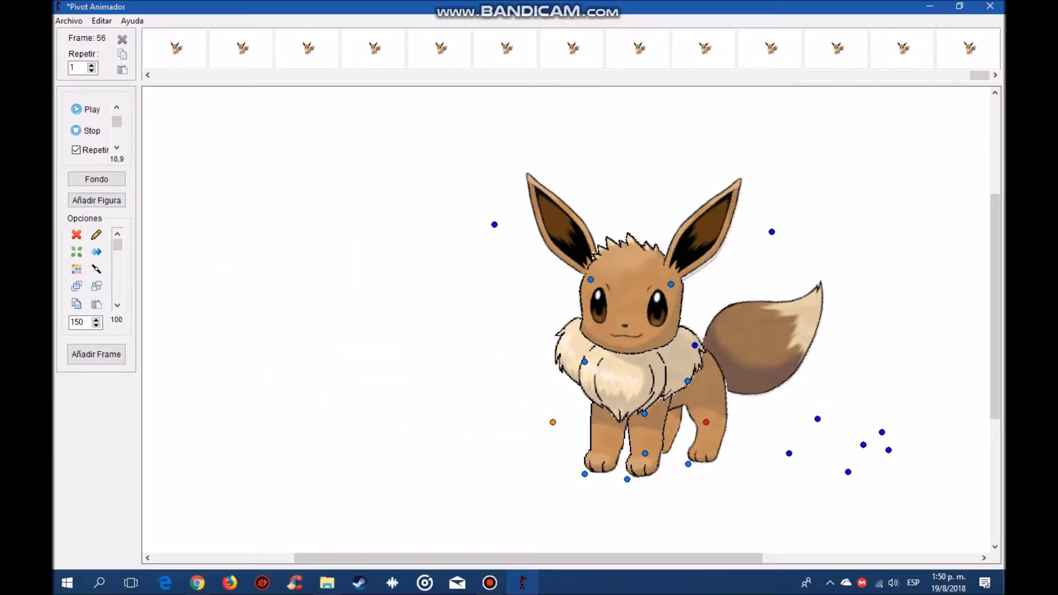
click(494, 225)
mouse_move(494, 224)
mouse_down()
mouse_move(418, 236)
mouse_move(496, 239)
mouse_move(494, 225)
mouse_up()
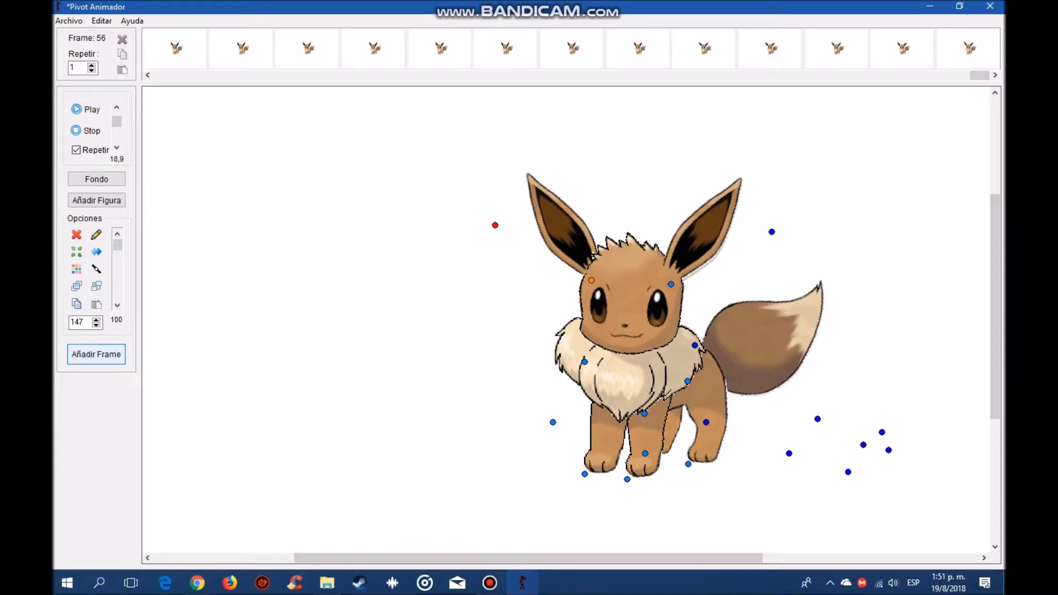
click(97, 354)
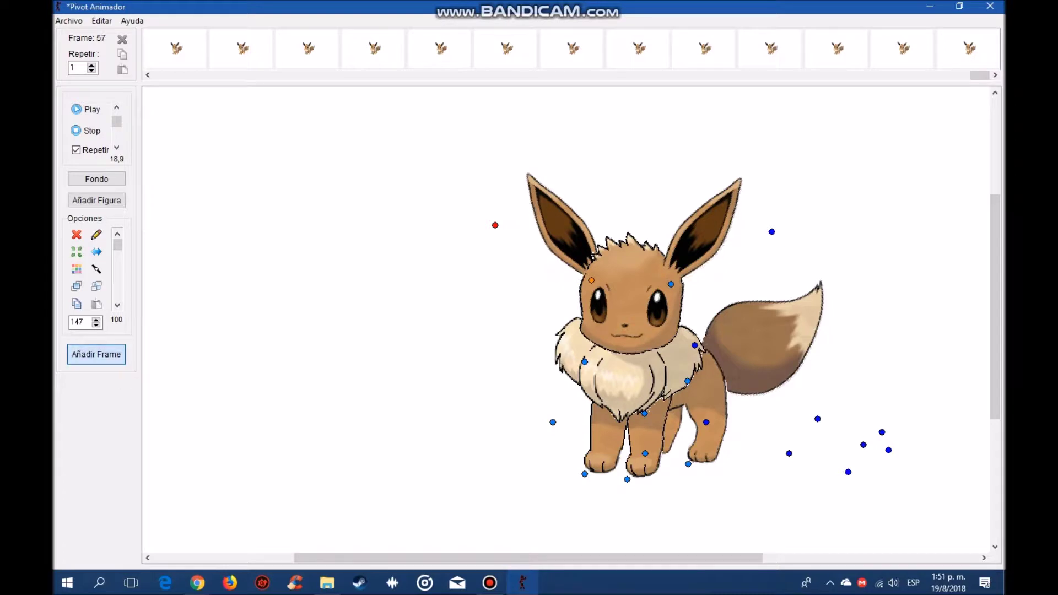
click(96, 355)
Compare the last two frames in the timeline and delete frame 56.
click(902, 48)
click(968, 48)
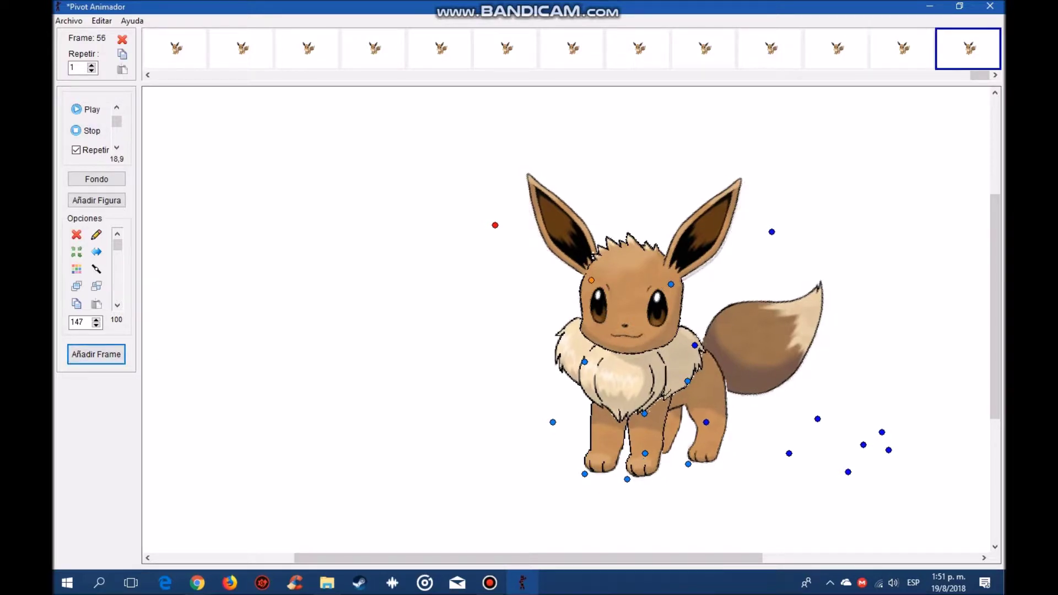
click(901, 48)
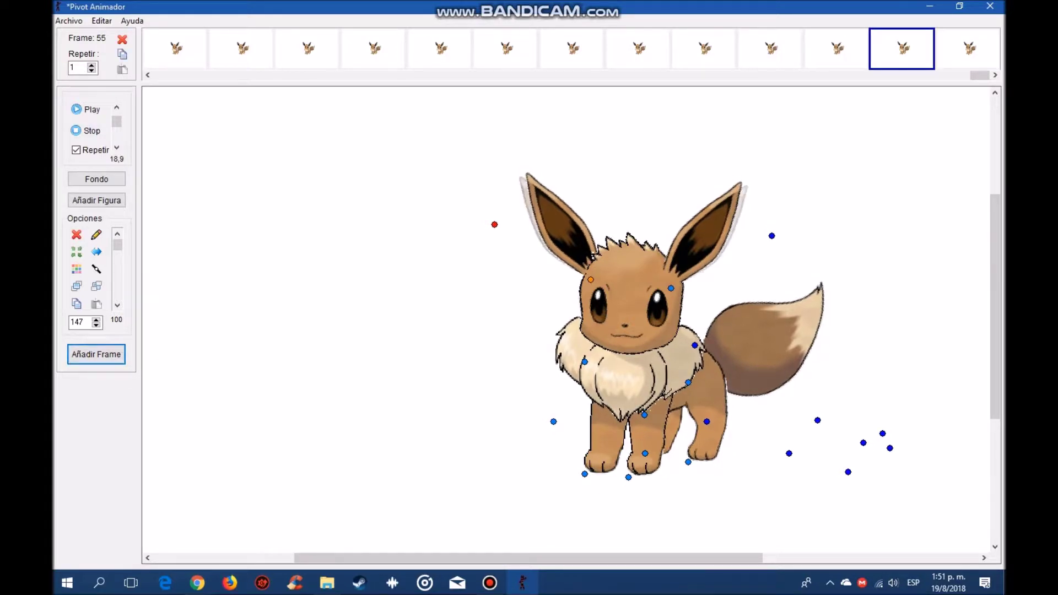
click(968, 48)
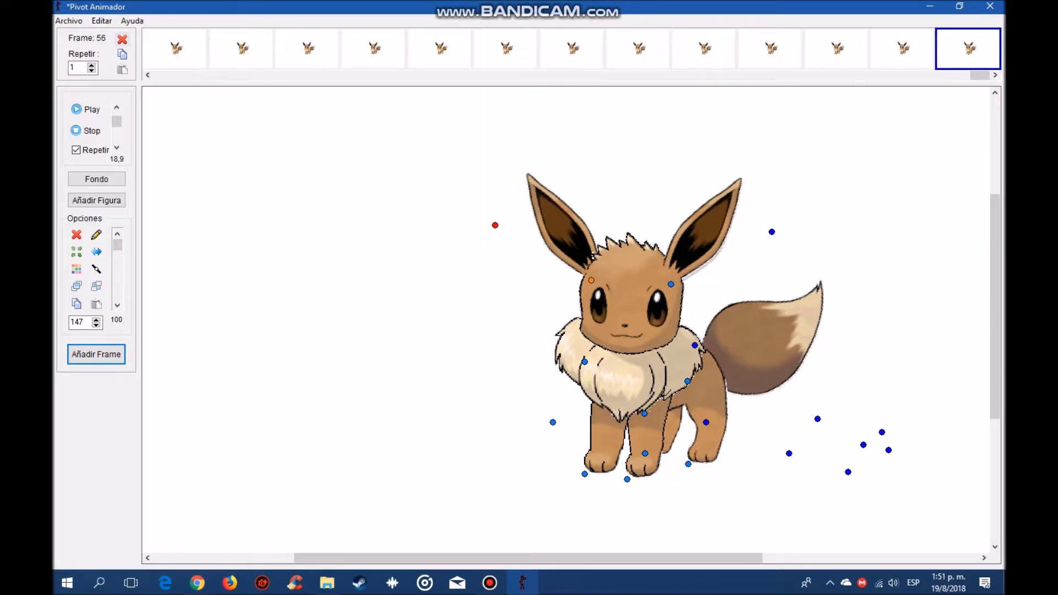
click(122, 39)
click(564, 333)
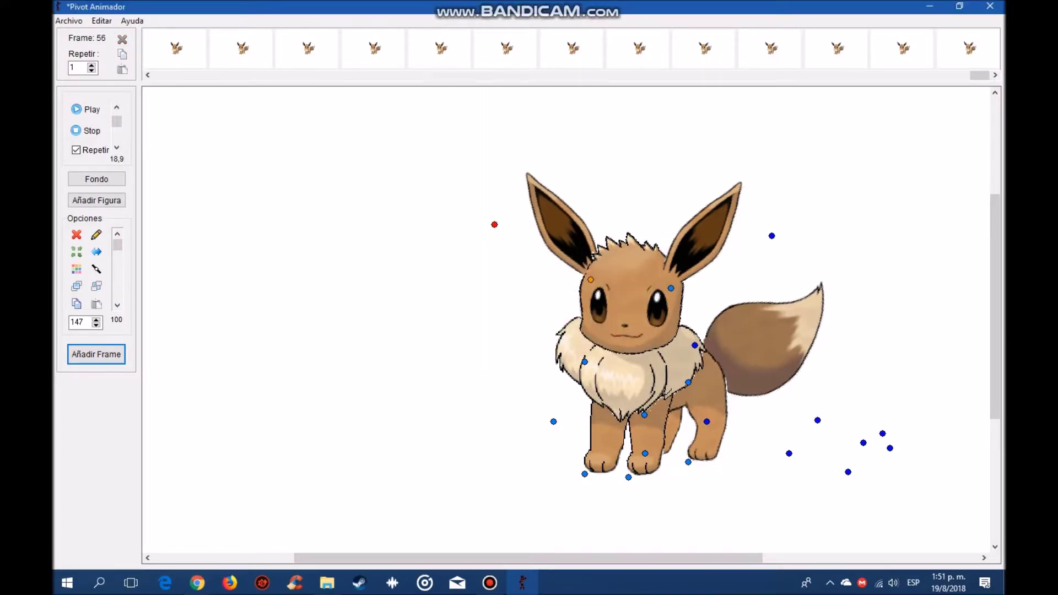
Compare frames 54 and 55, then play the animation and stop the playback.
click(968, 49)
click(901, 49)
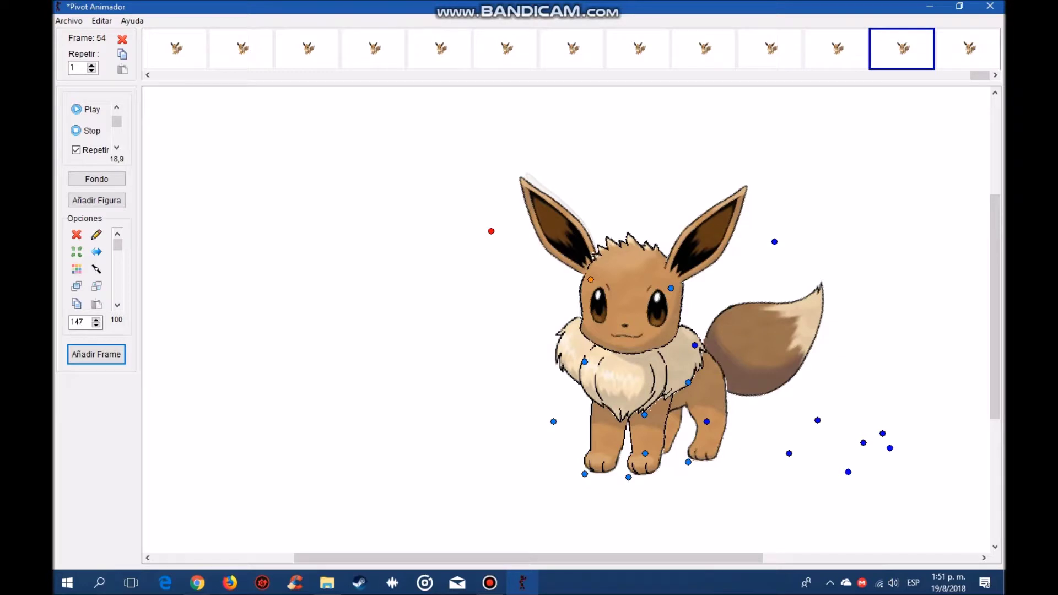
click(968, 49)
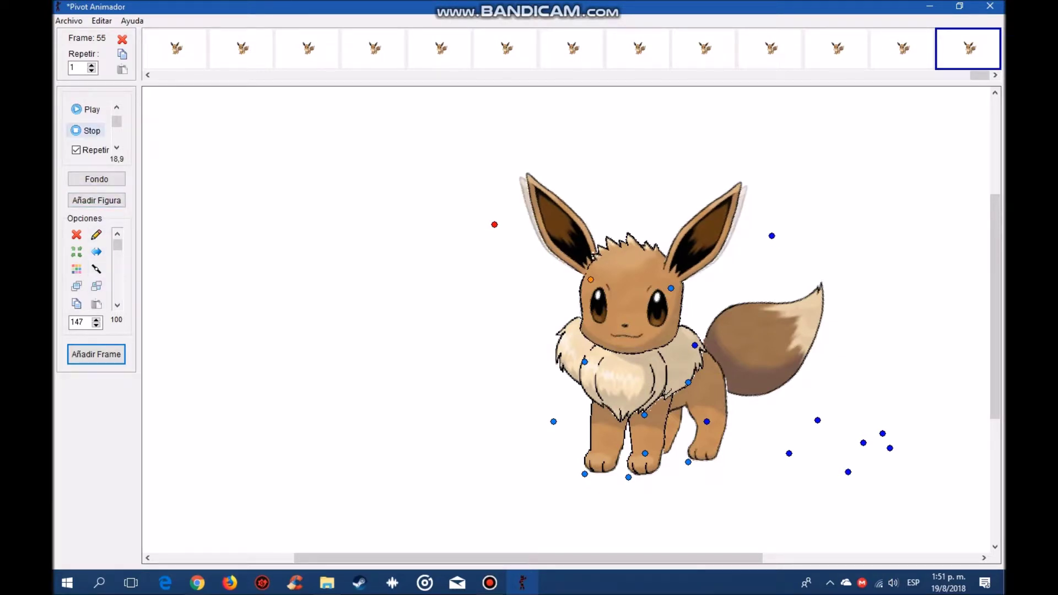
click(88, 109)
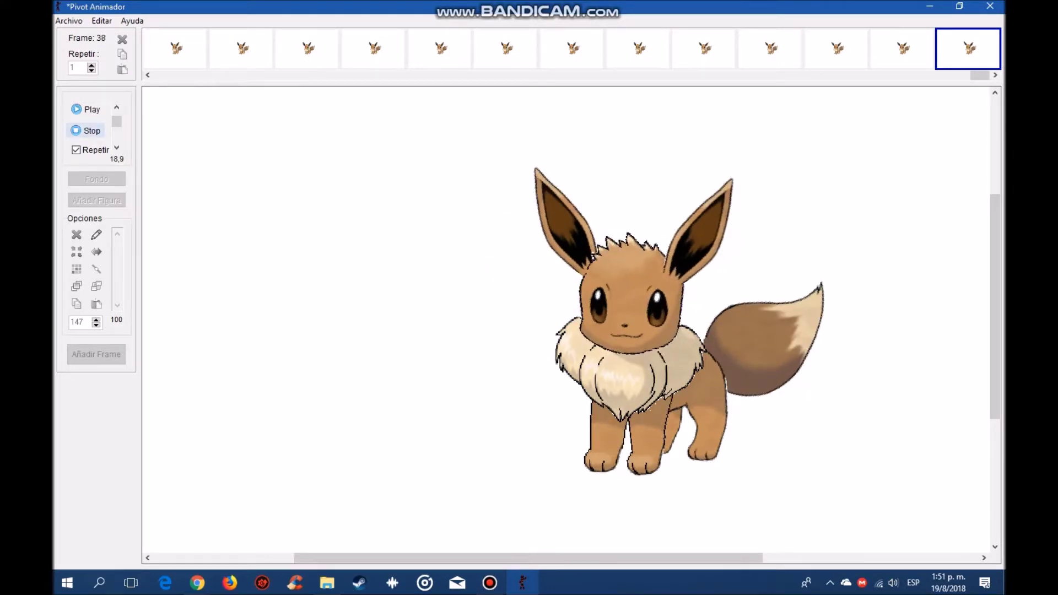
click(86, 131)
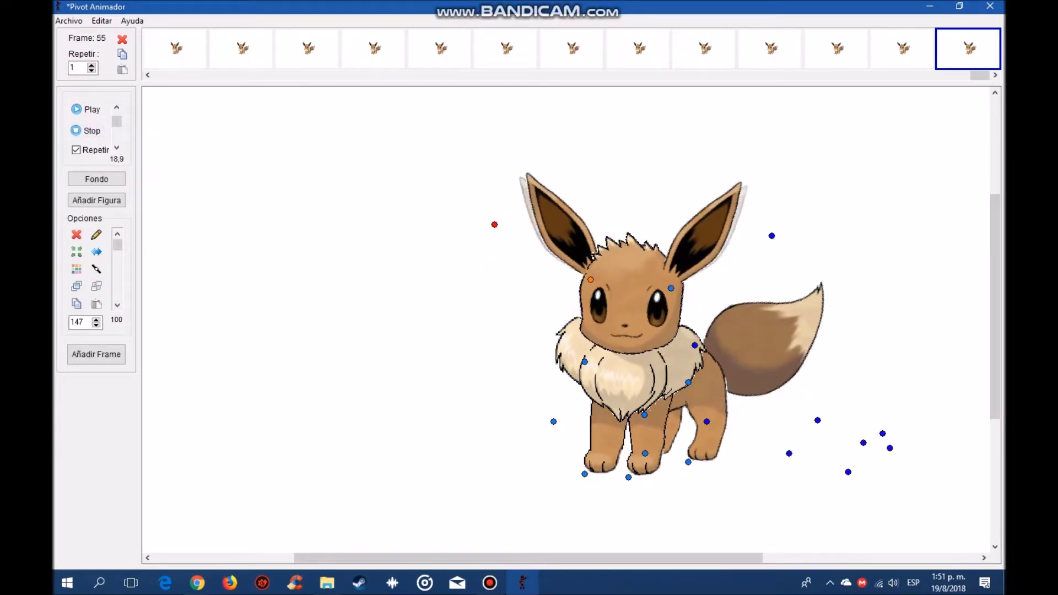
In frame 55, swing Eevee's tail upward and rotate both ears inward to a more upright position.
click(882, 434)
drag(881, 433, 900, 390)
drag(699, 396, 699, 396)
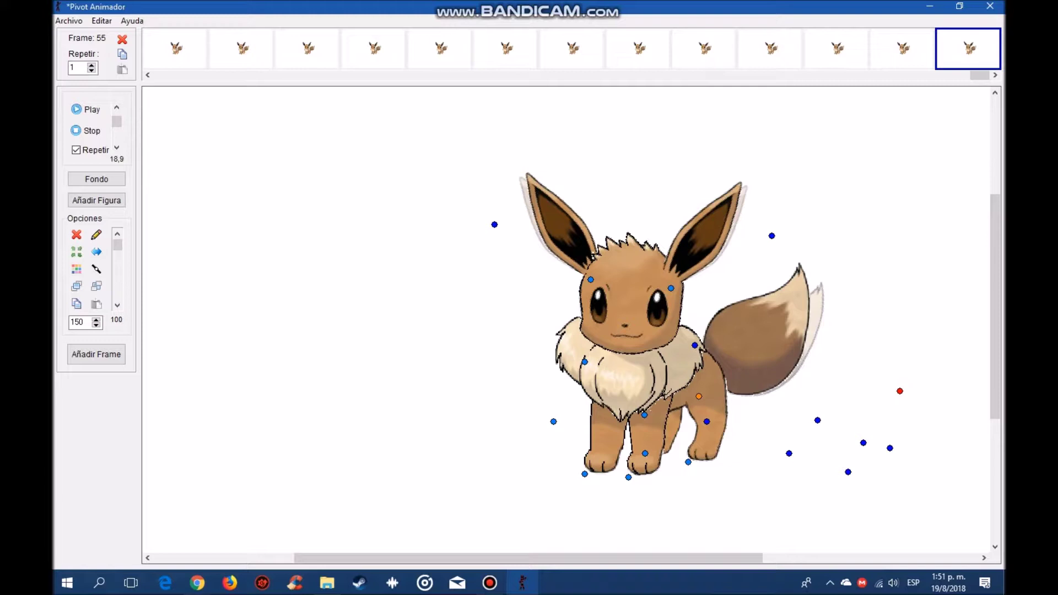
drag(495, 225, 509, 206)
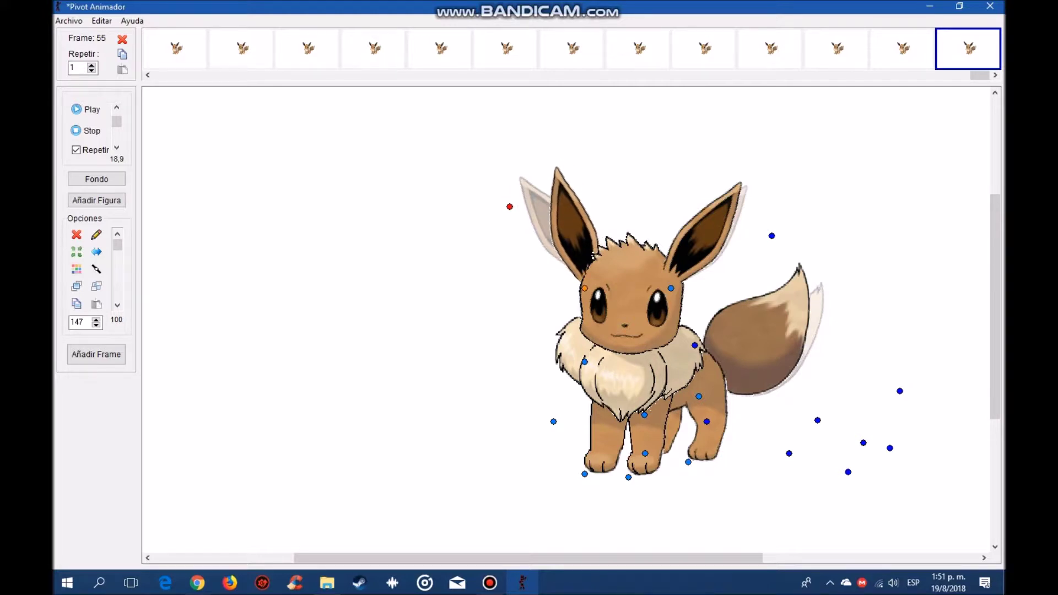
drag(772, 235, 763, 227)
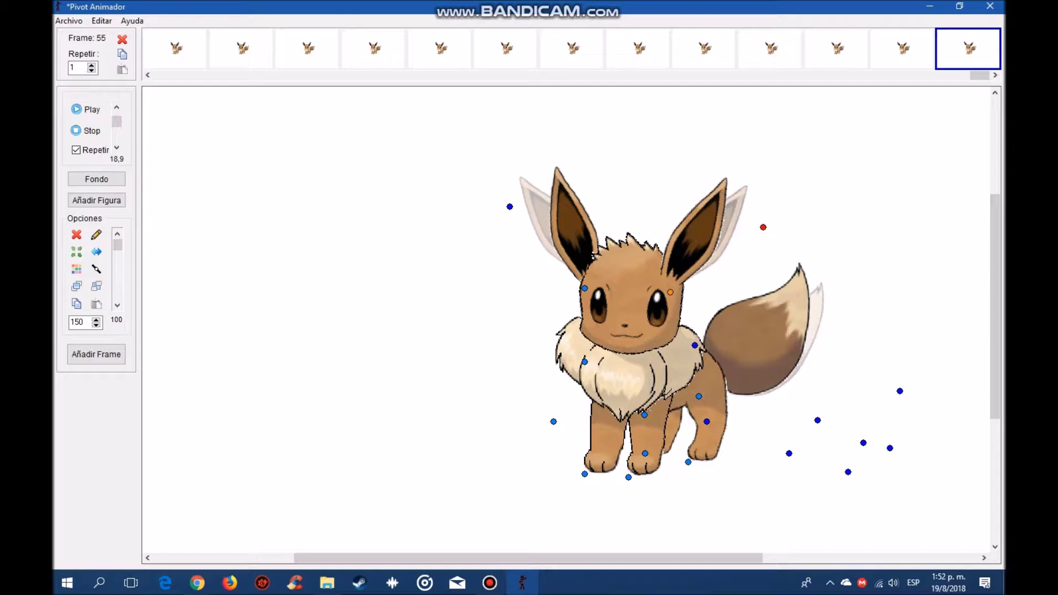
Add four frames holding the pose with upright ears and raised tail.
click(95, 355)
click(94, 355)
click(95, 356)
click(95, 355)
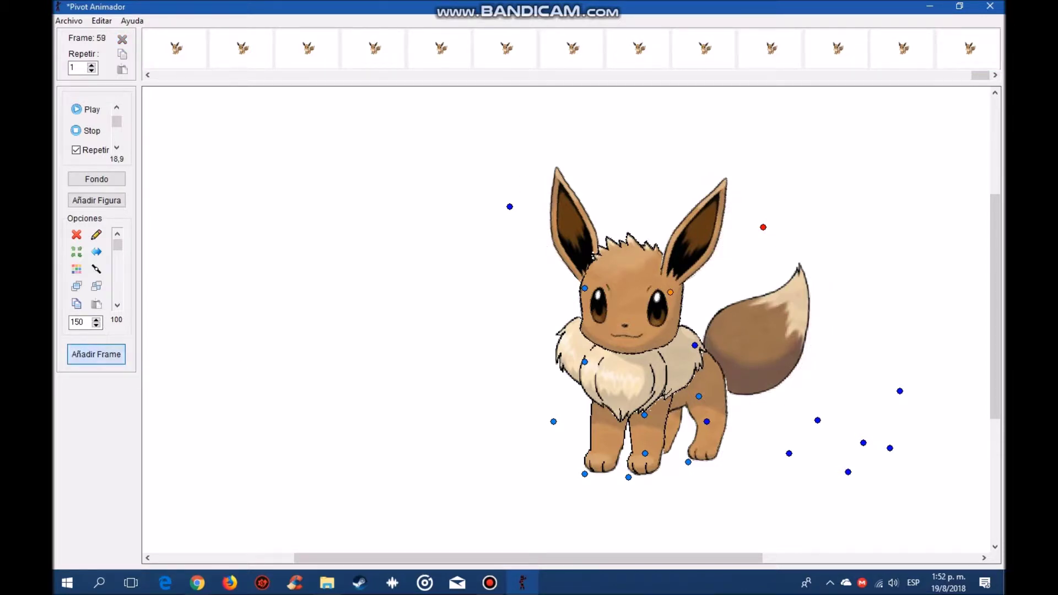
Tilt both ears outward, swing the tail down, and add the pose as a frame.
drag(510, 206, 495, 228)
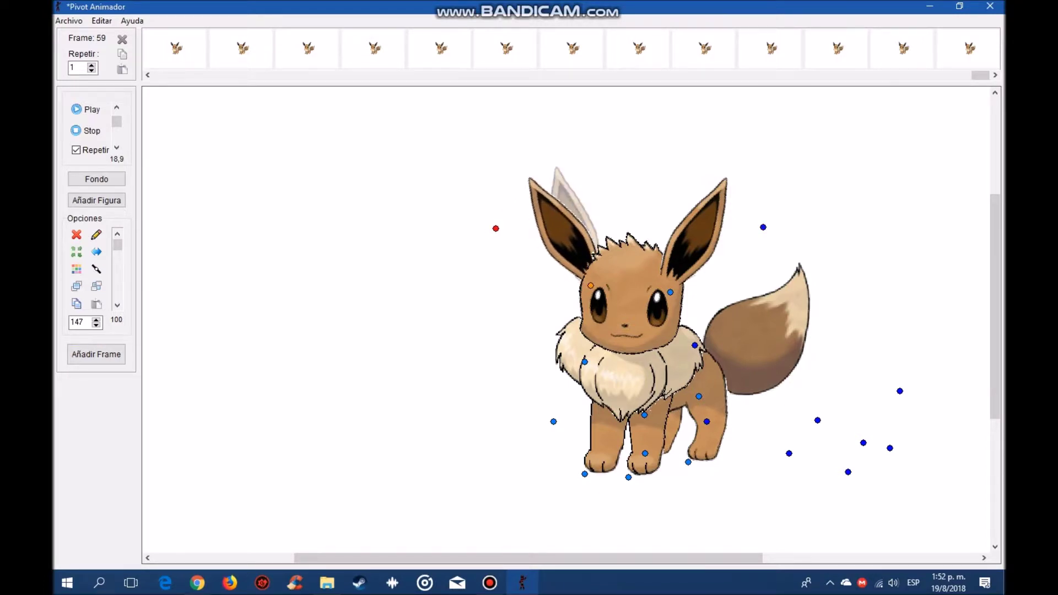
drag(763, 227, 771, 242)
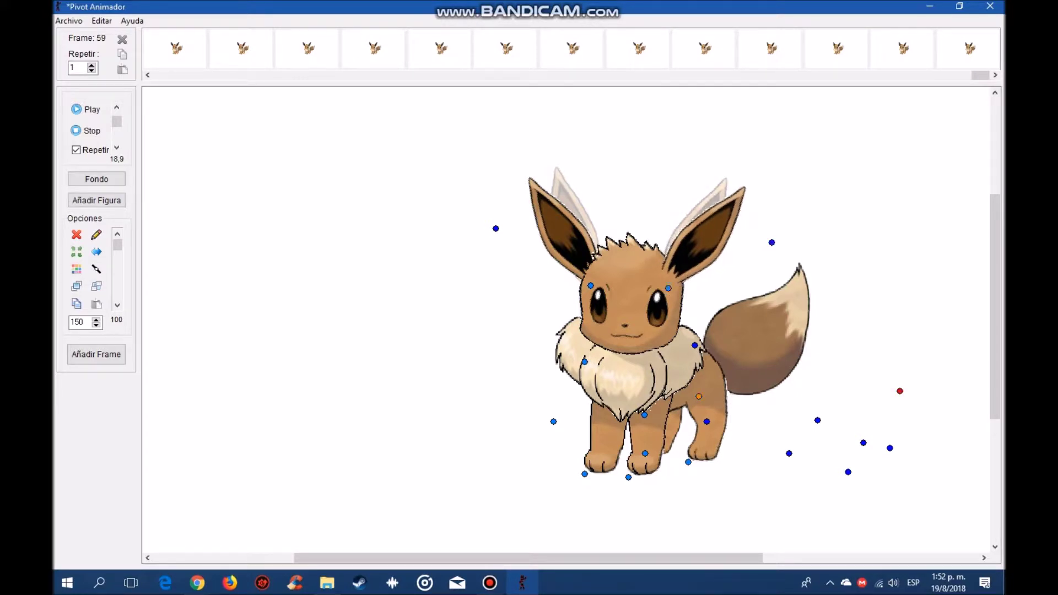
drag(899, 391, 896, 436)
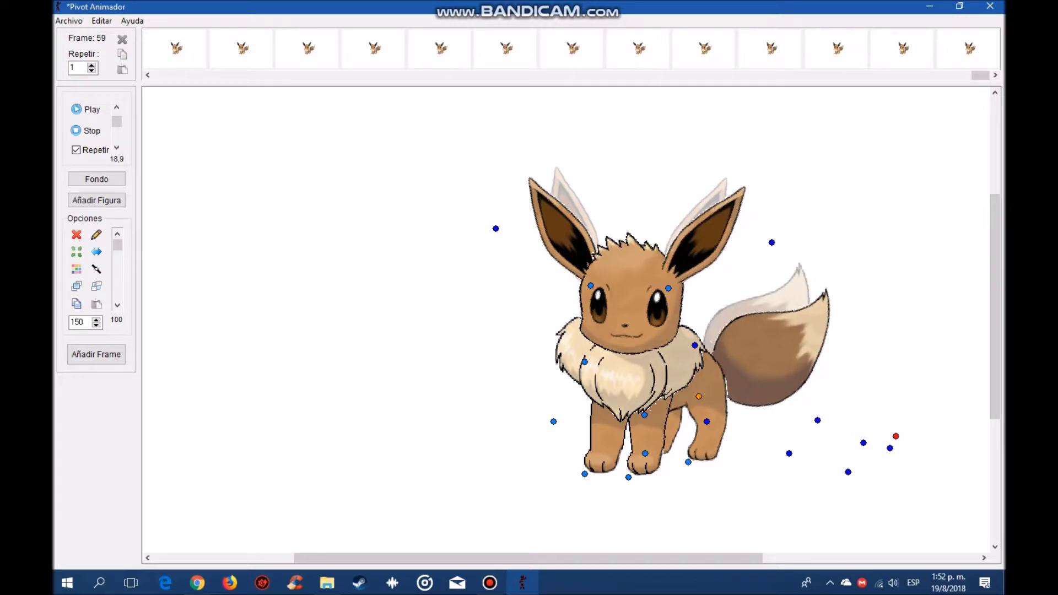
click(97, 354)
Animate a tail wag over three frames by swinging the tail up, down and up again, adding a frame after each move.
drag(896, 436, 899, 388)
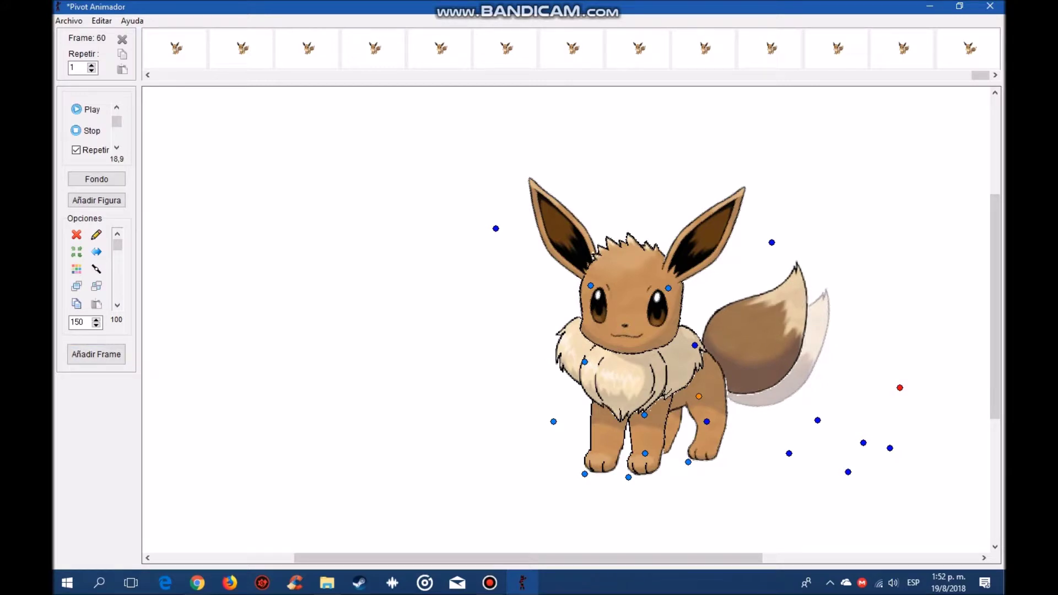
click(96, 354)
drag(899, 388, 896, 434)
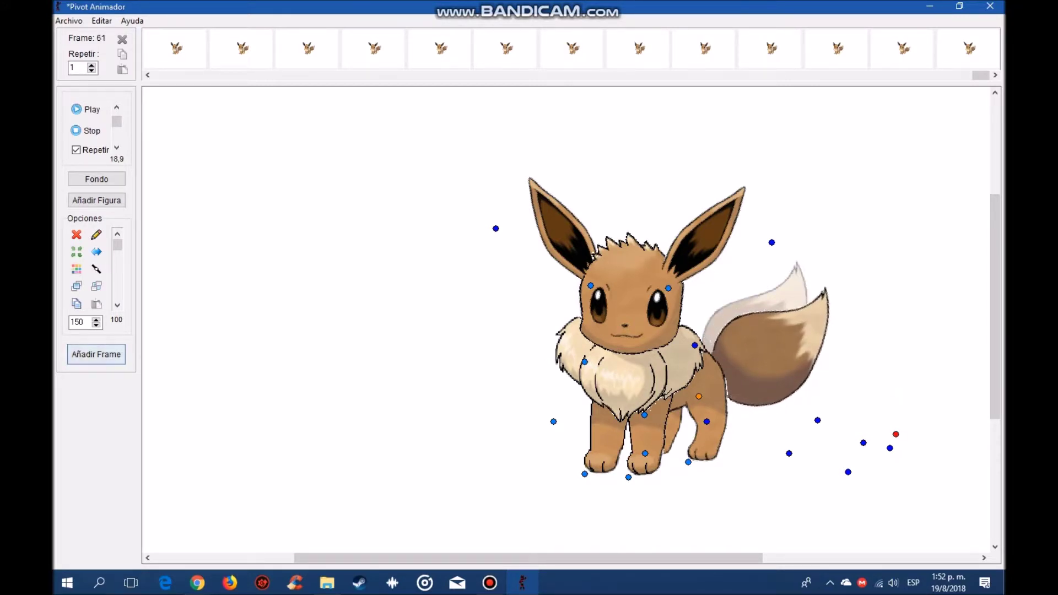
click(96, 354)
drag(896, 434, 899, 380)
click(96, 354)
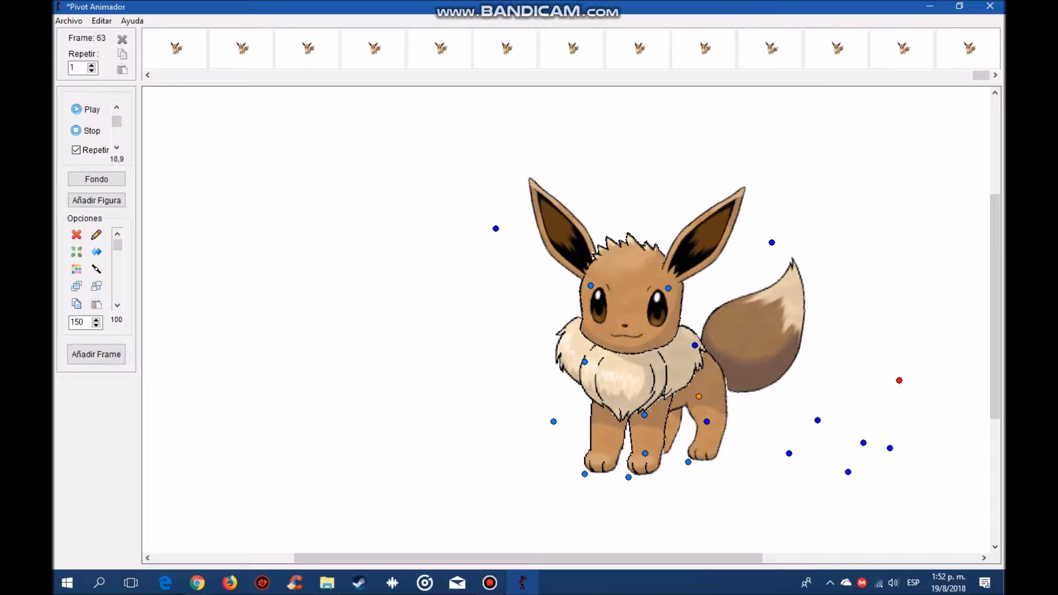
Continue the tail wag with four more frames, alternately lowering and raising the tail and ending with it raised.
drag(899, 380, 898, 423)
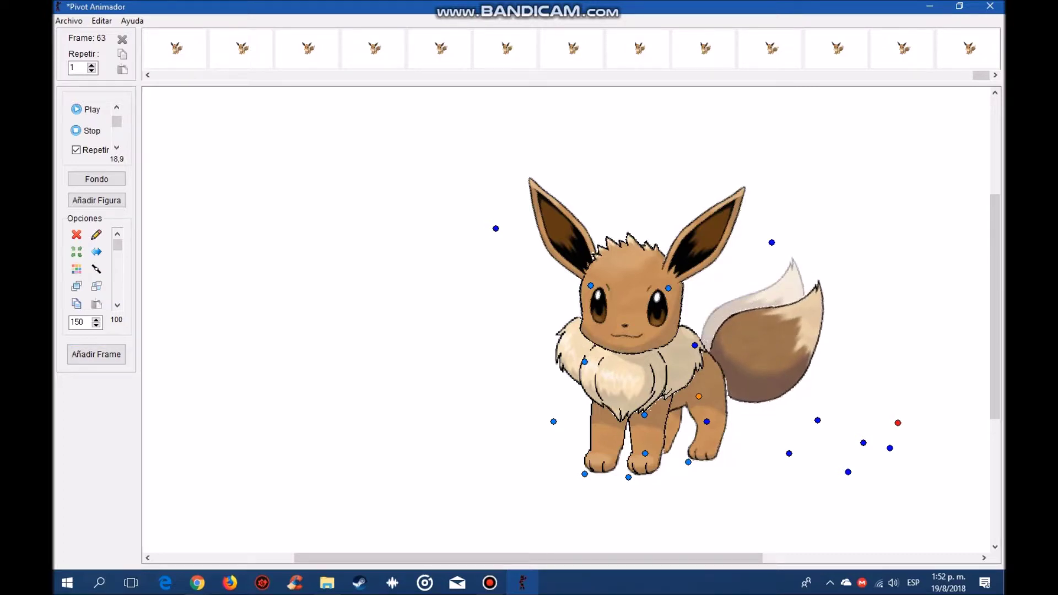
click(96, 354)
mouse_move(898, 423)
mouse_down()
mouse_move(897, 369)
mouse_move(899, 411)
mouse_up()
key(Return)
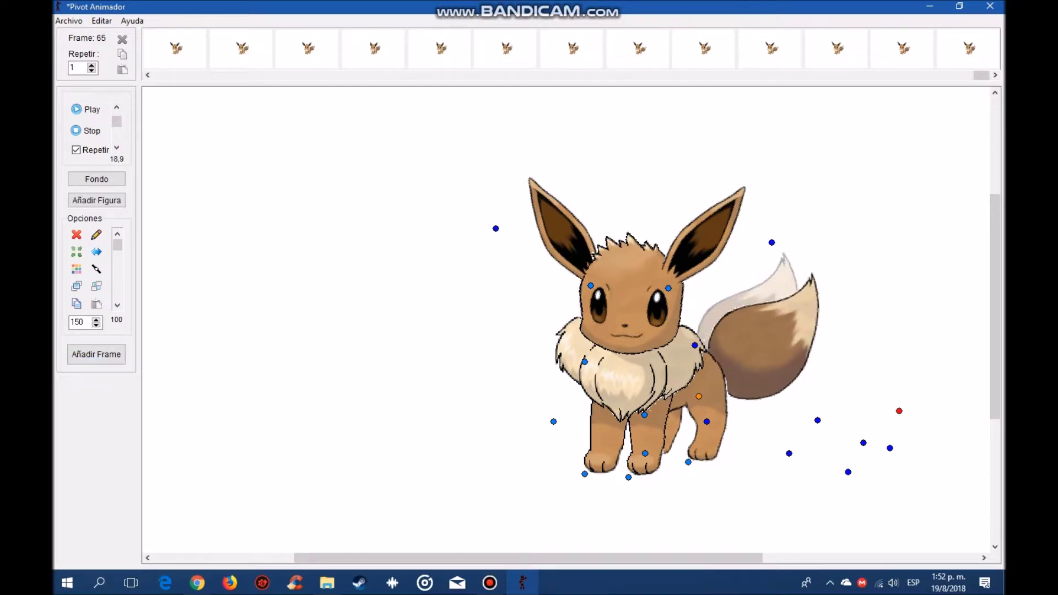
key(Return)
drag(899, 411, 897, 375)
key(Return)
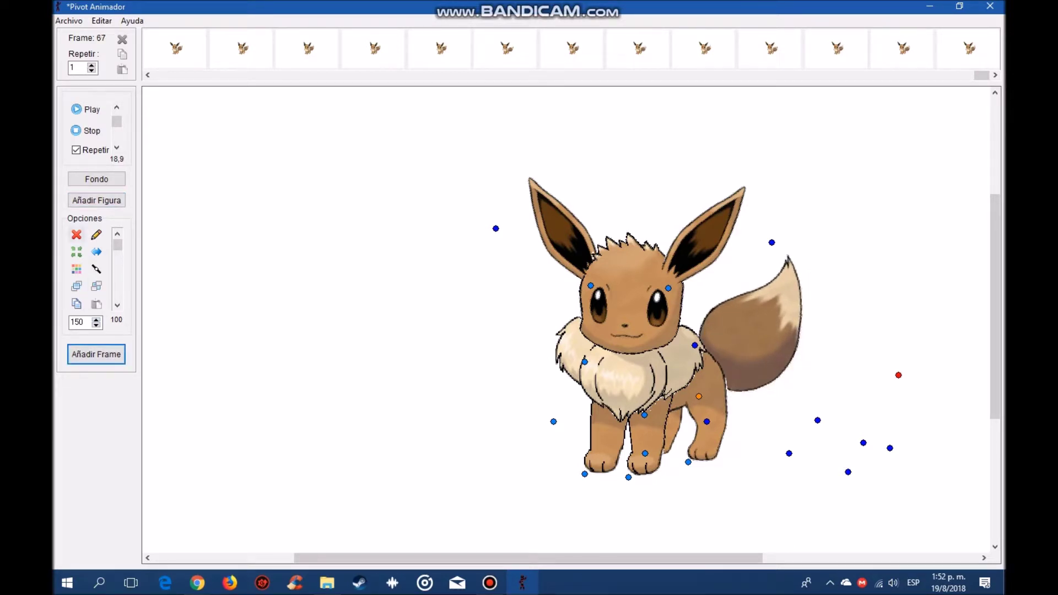
Play the animation to review the tail wag, and stop the playback.
click(86, 110)
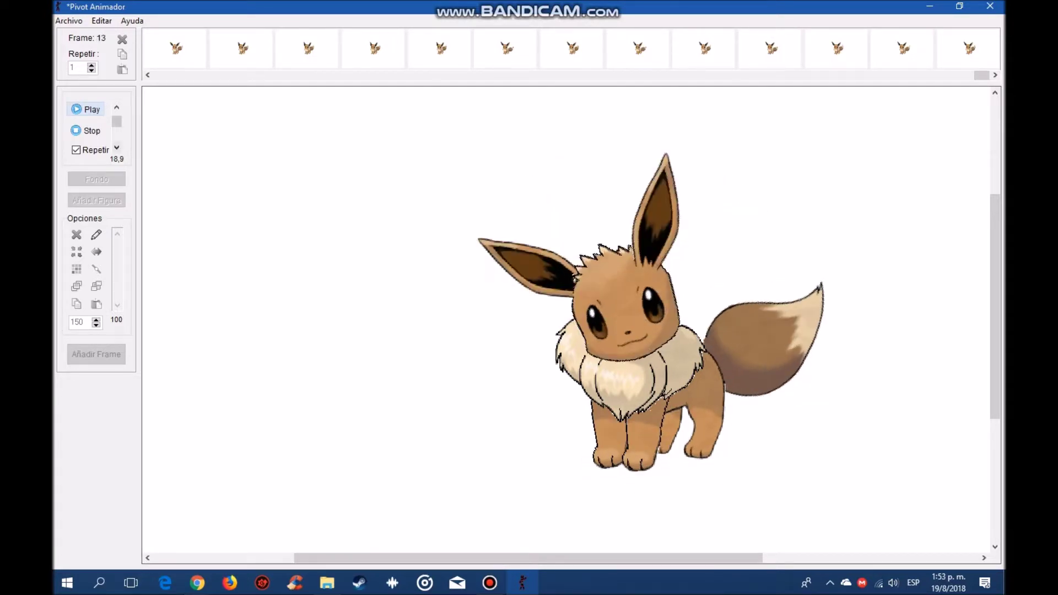
click(85, 130)
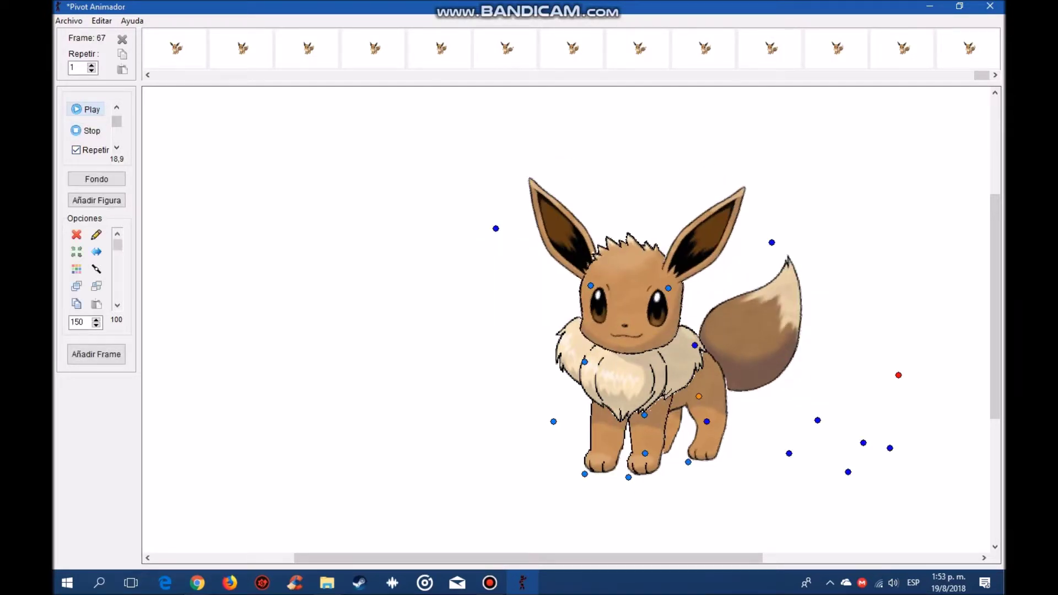
Raise the playback speed to 20,4, play the animation to check it, and stop the playback.
drag(116, 121, 116, 124)
click(116, 107)
click(116, 107)
click(116, 107)
click(116, 106)
click(117, 107)
click(116, 106)
click(116, 107)
click(85, 109)
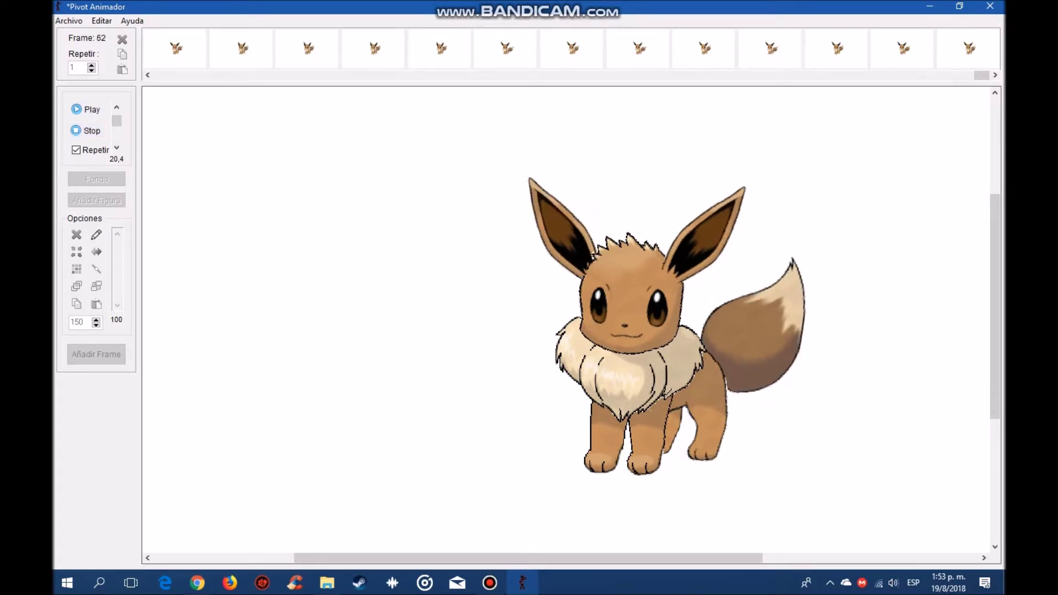
click(86, 131)
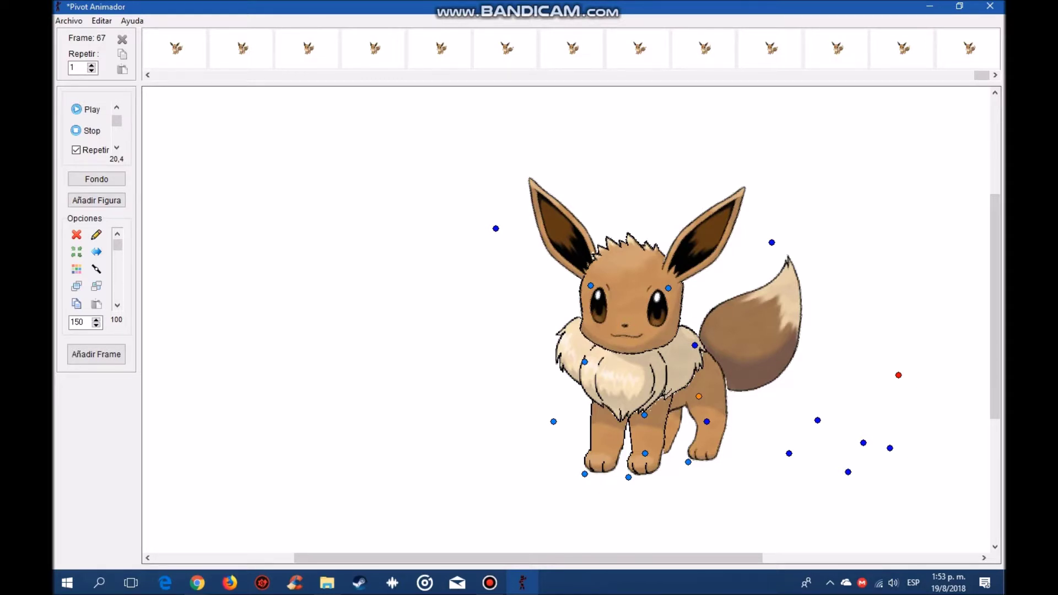
Copy the whole Eevee, paste it, and place the duplicate beside the original at about the same height.
click(77, 304)
drag(921, 500, 665, 295)
key(ctrl+v)
drag(584, 362, 310, 363)
drag(420, 347, 421, 340)
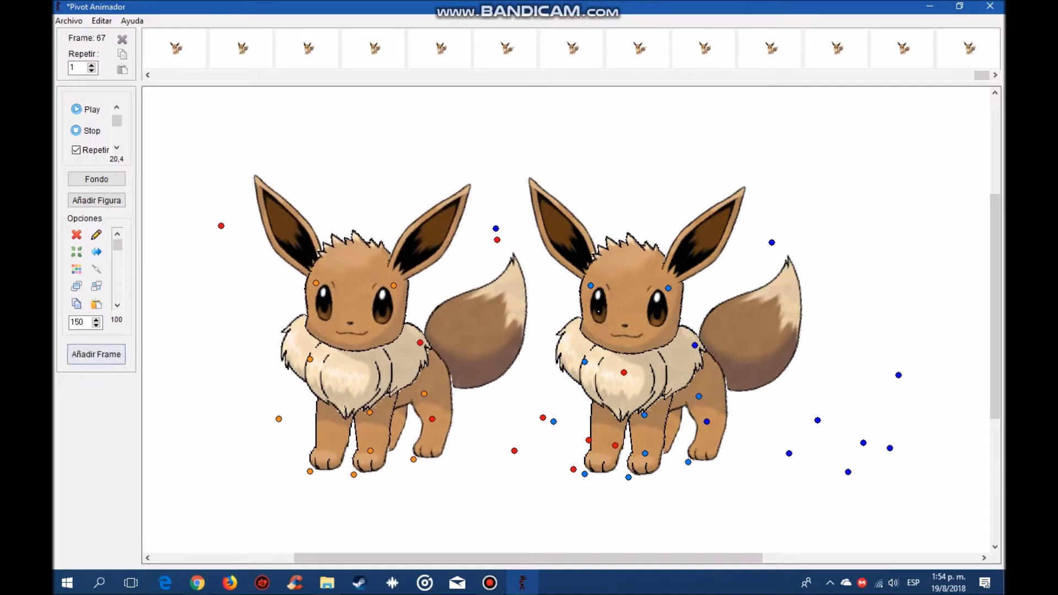
Flip the duplicated Eevee horizontally and align it on the tail-free side of the original so the two are clearly separated.
click(97, 251)
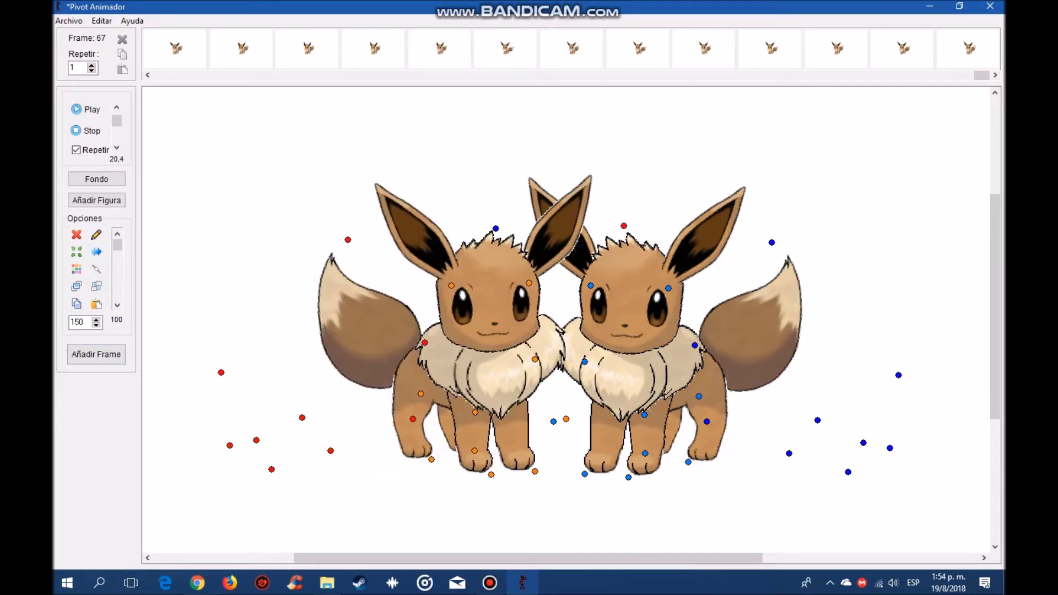
drag(425, 343, 308, 342)
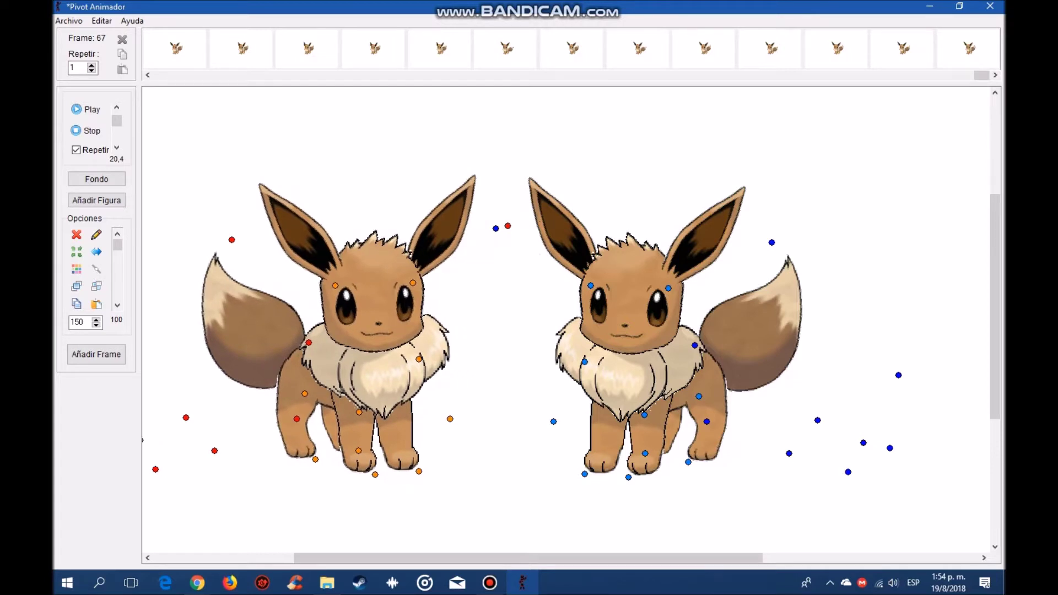
drag(308, 343, 311, 343)
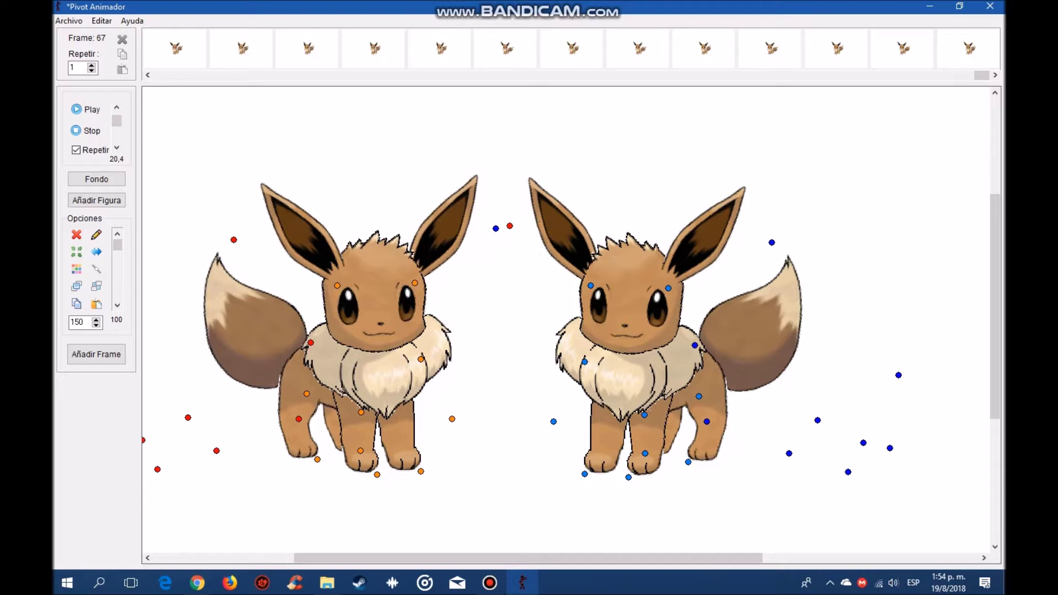
drag(311, 343, 313, 345)
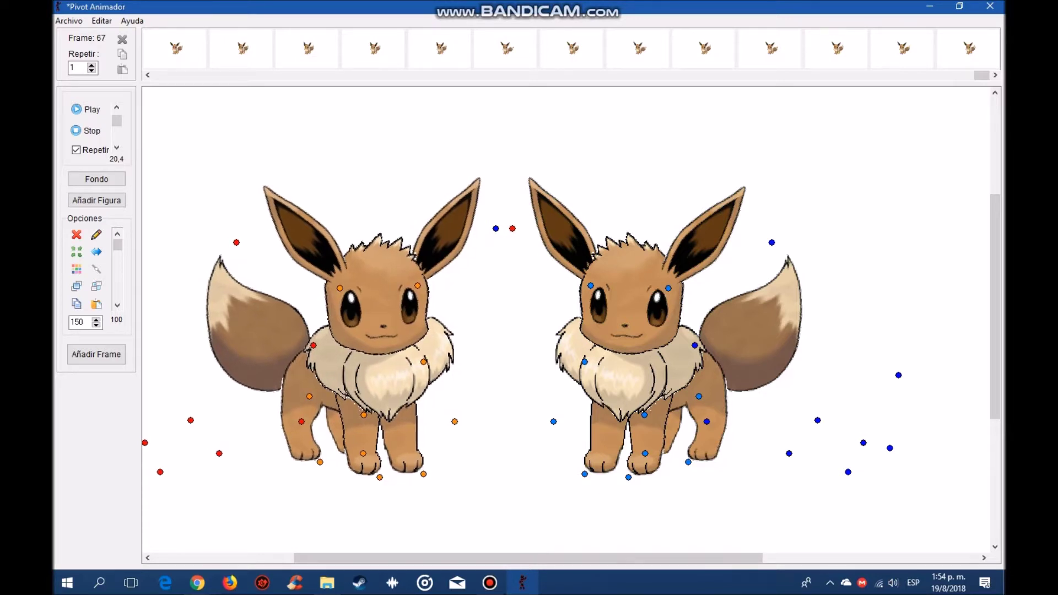
Raise the mirrored Eevee's tail-side ear and tilt its head slightly.
drag(236, 242, 252, 217)
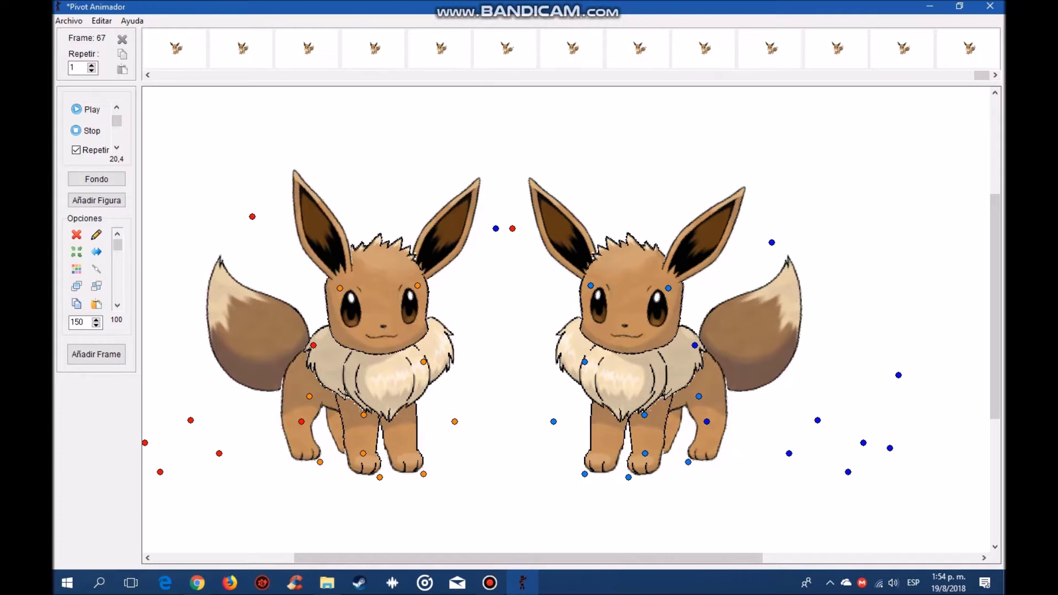
click(313, 345)
drag(312, 345, 313, 338)
Rotate the mirrored Eevee's neck fur slightly toward its tail and add three frames of the pose.
click(301, 422)
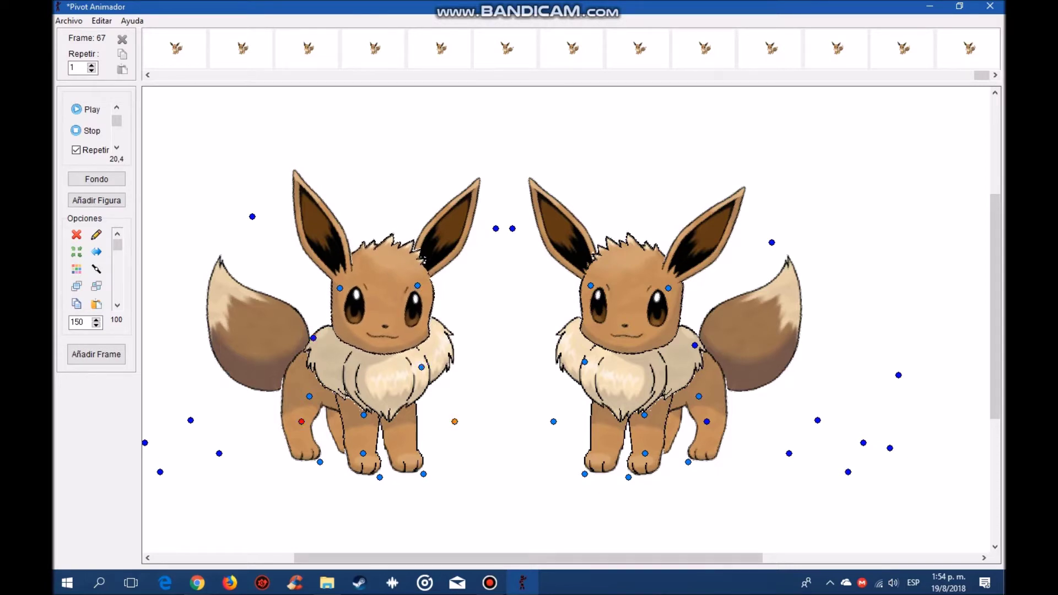
drag(301, 422, 301, 419)
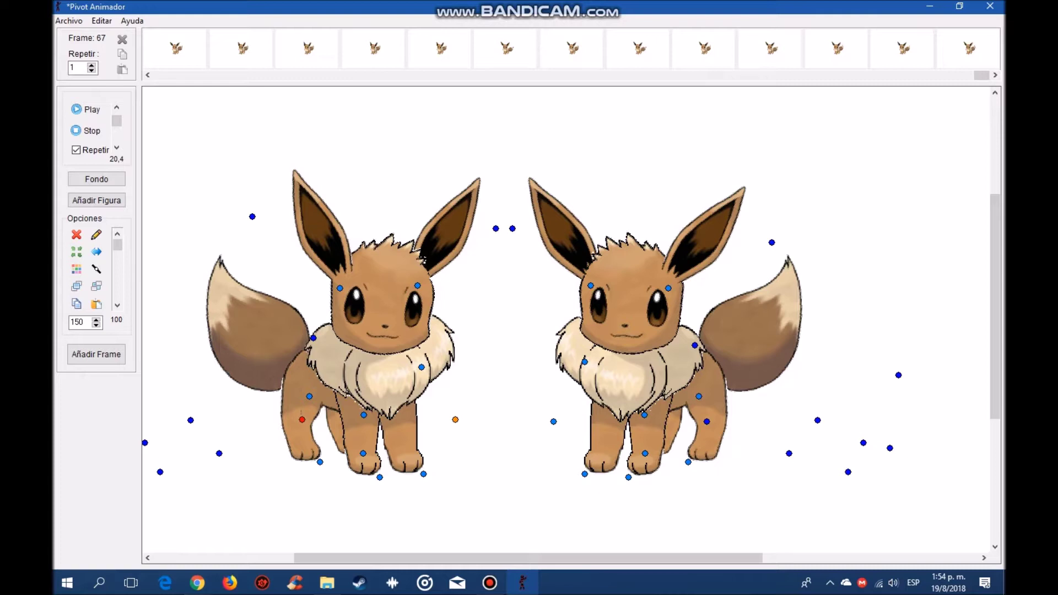
drag(301, 419, 304, 393)
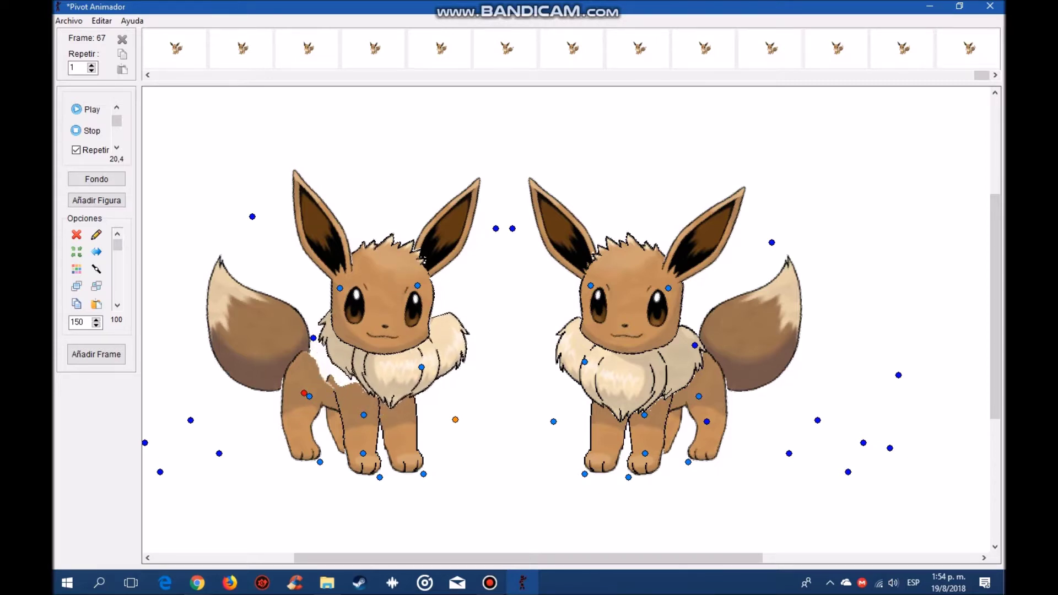
drag(303, 393, 291, 410)
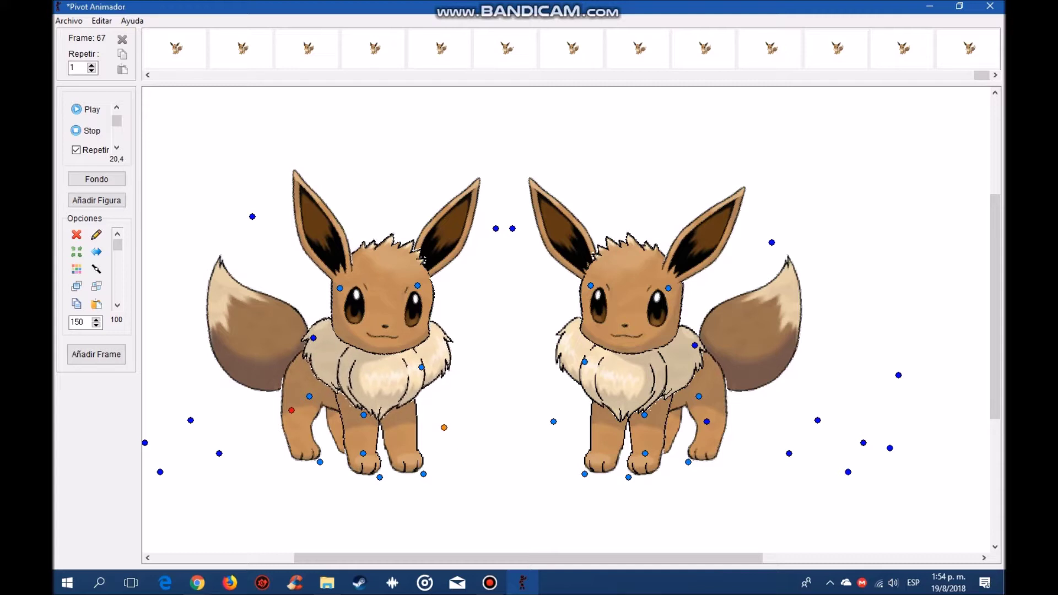
click(91, 356)
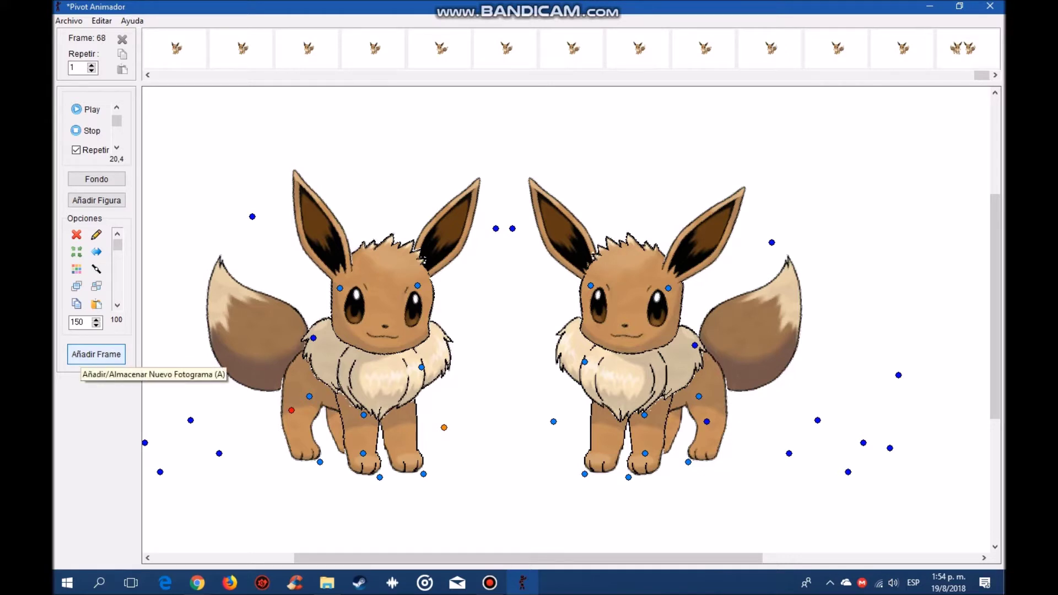
click(91, 356)
click(91, 355)
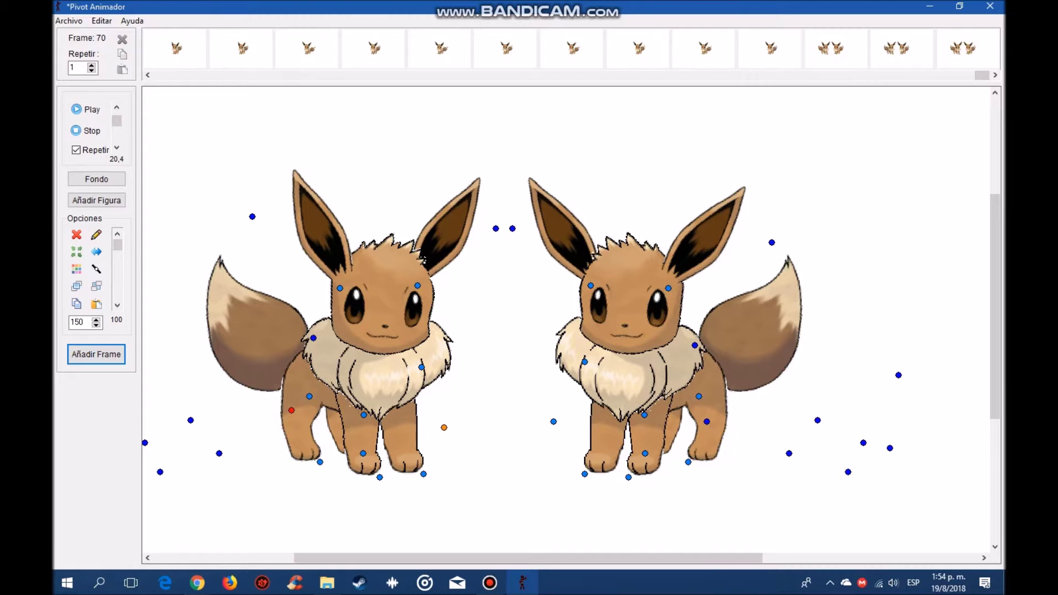
Shift the original Eevee's head slightly toward the mirrored one, tilt it, and add the pose as a frame.
click(584, 361)
key(Left)
key(Left)
key(Left)
key(Left)
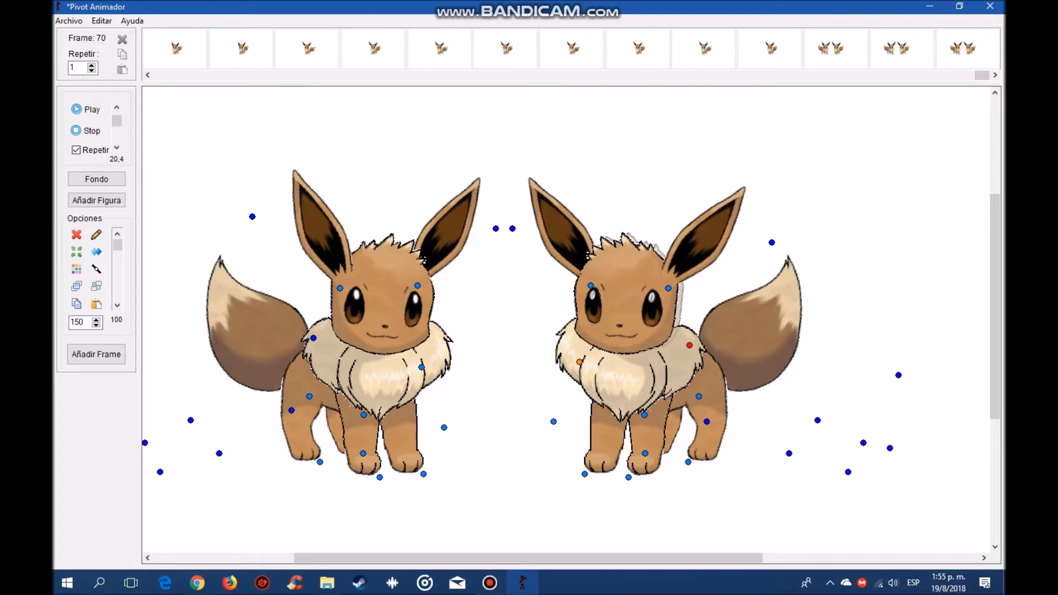
drag(690, 345, 694, 340)
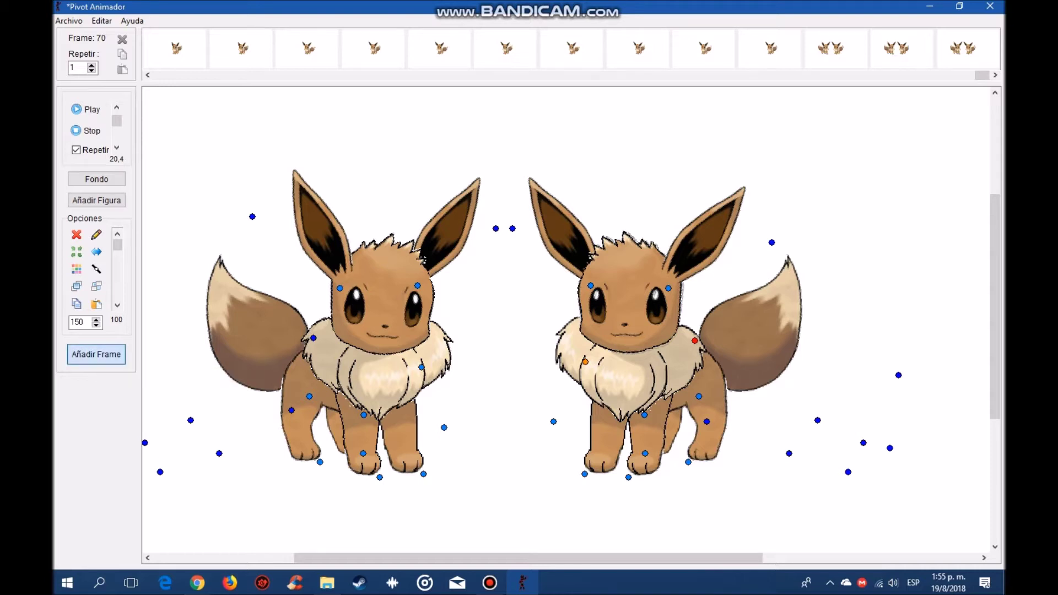
click(96, 354)
Add the open-mouth figure to the scene and move it near the original Eevee's face, tilting it slightly.
click(96, 200)
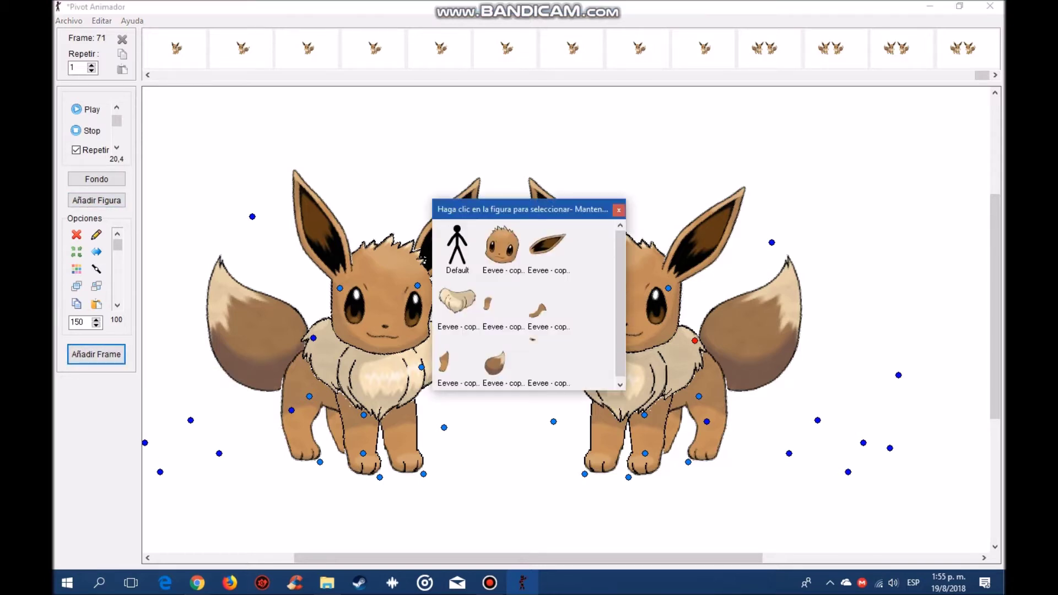
click(548, 355)
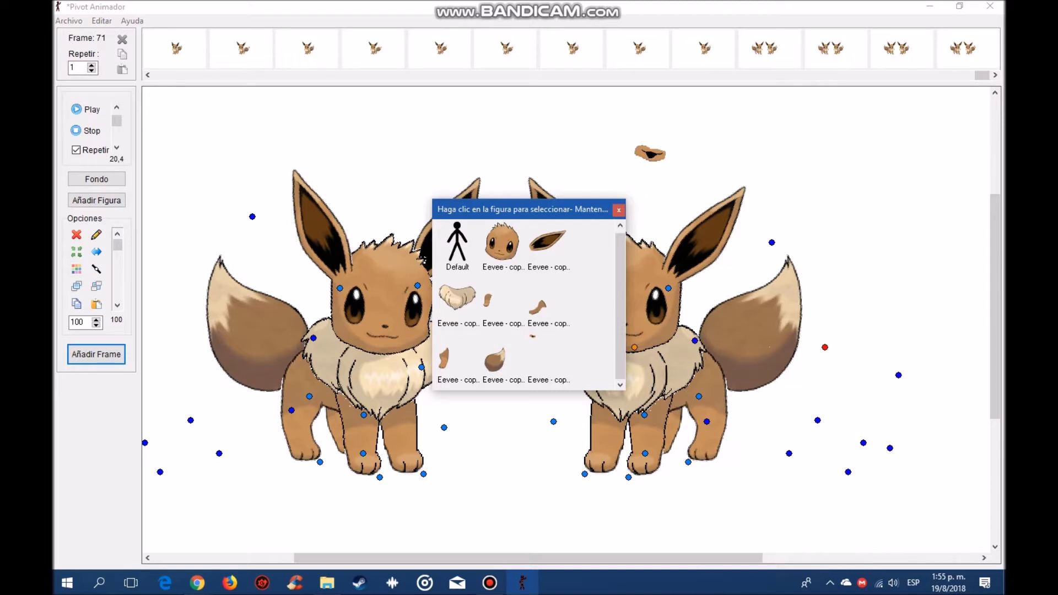
key(Escape)
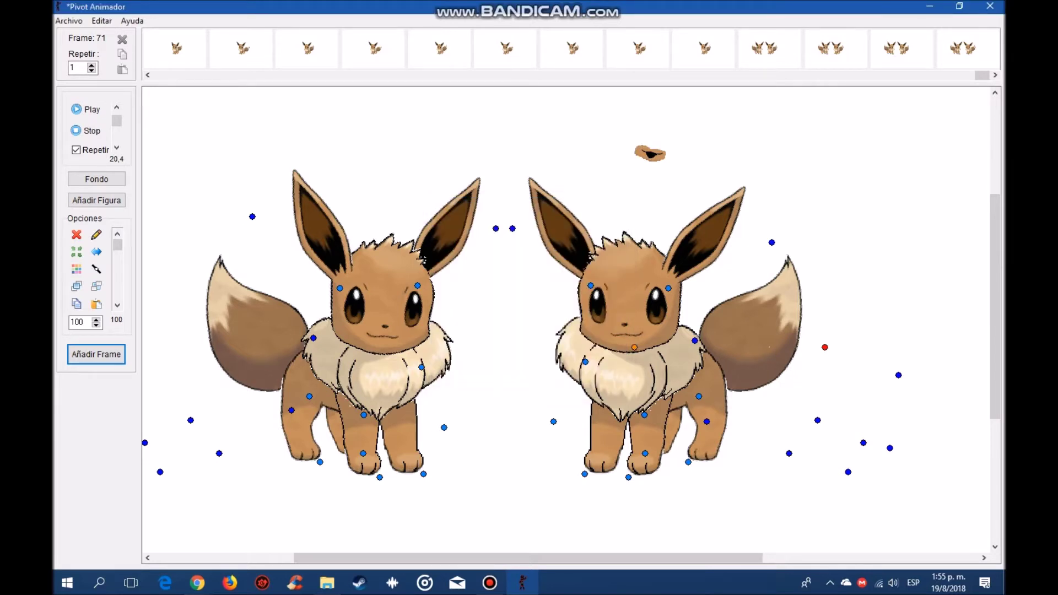
drag(634, 347, 610, 532)
drag(800, 532, 794, 491)
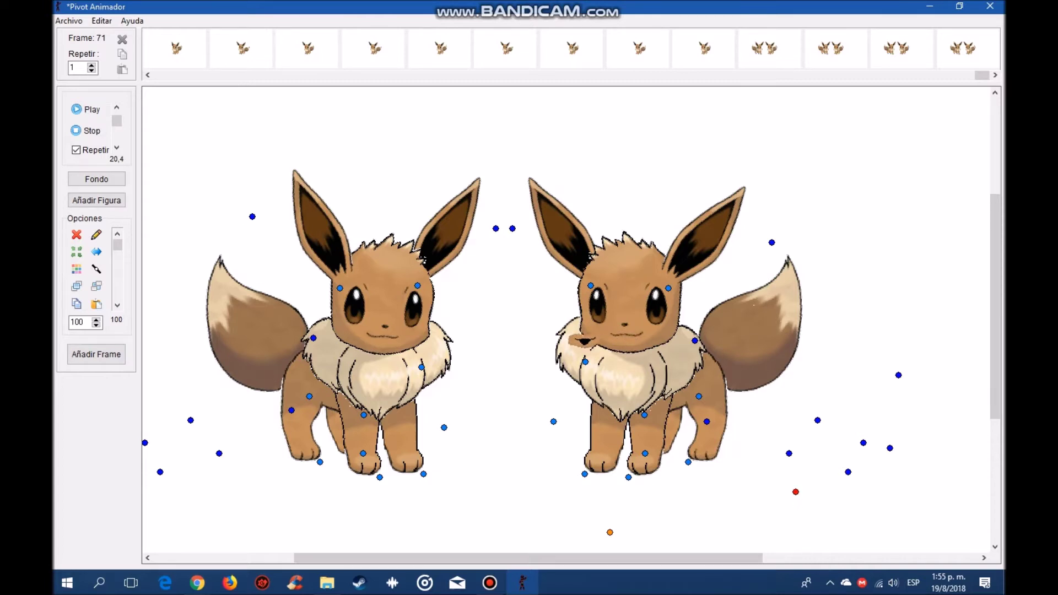
Enlarge the open-mouth figure to a size of 129.
click(96, 319)
key(Up)
key(Up)
key(Up)
key(Up)
key(Up)
key(Up)
key(Up)
key(Up)
key(Up)
key(Up)
key(Up)
key(Up)
key(Up)
key(Up)
key(Up)
key(Up)
key(Up)
key(Up)
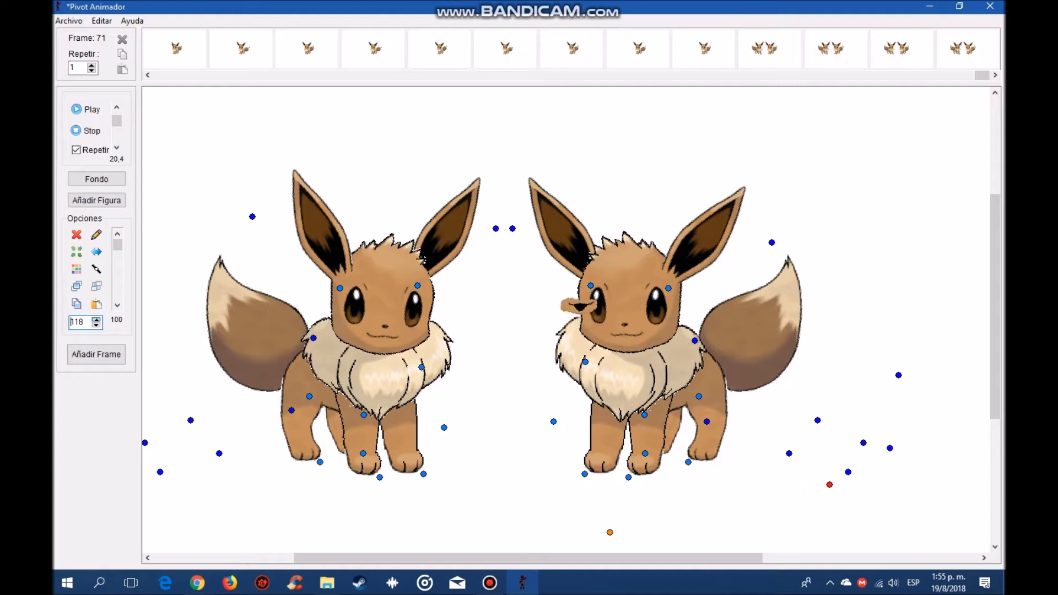
key(Up)
key(Up)
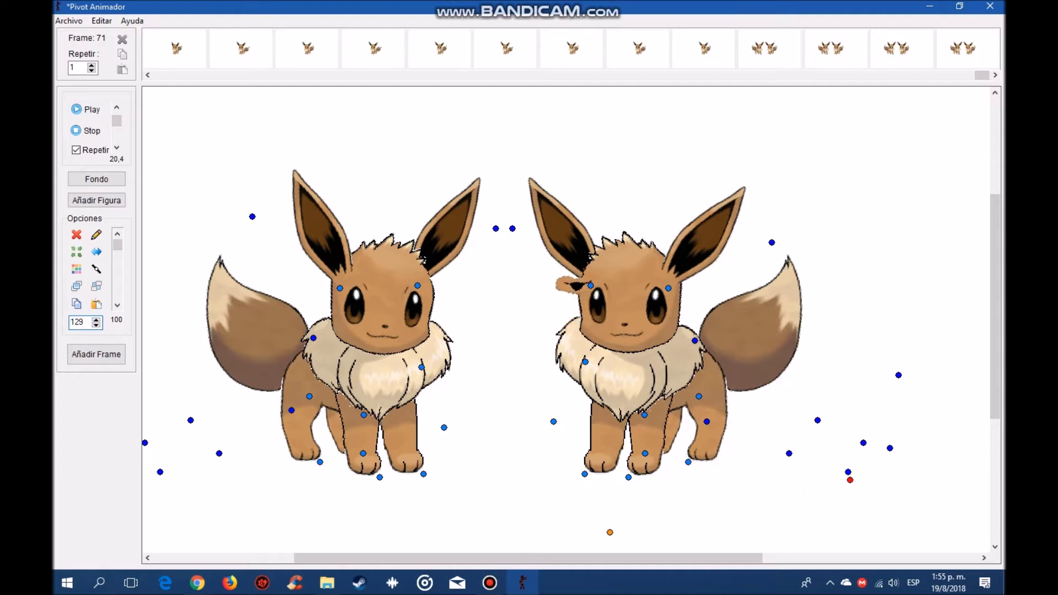
Fit the open-mouth figure over the original Eevee's mouth, rotating it level and setting its size to 132.
drag(850, 480, 896, 530)
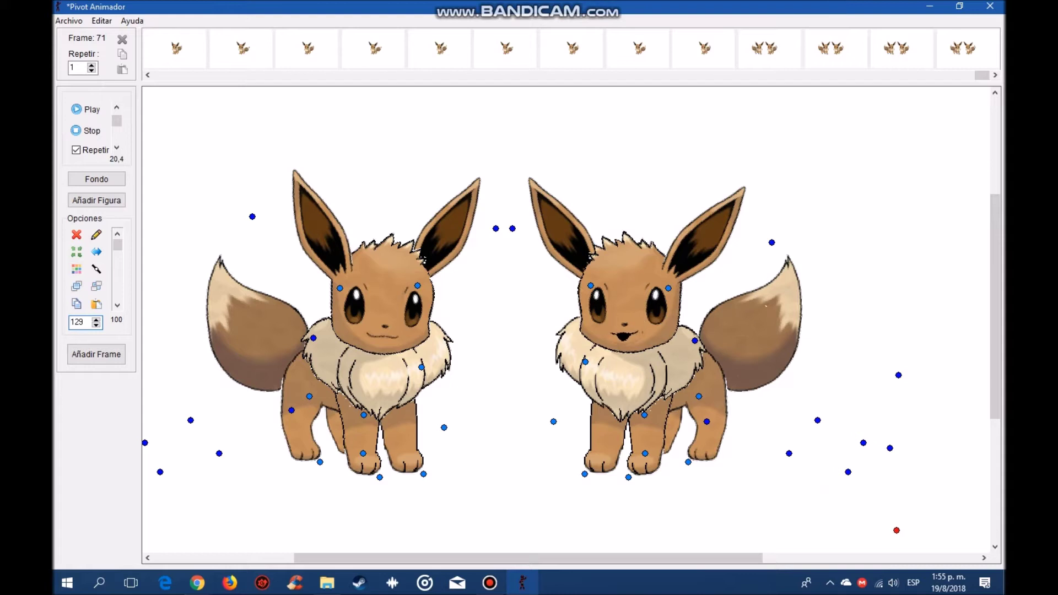
drag(896, 530, 897, 535)
scroll(571, 351, down, 2)
scroll(571, 331, down, 1)
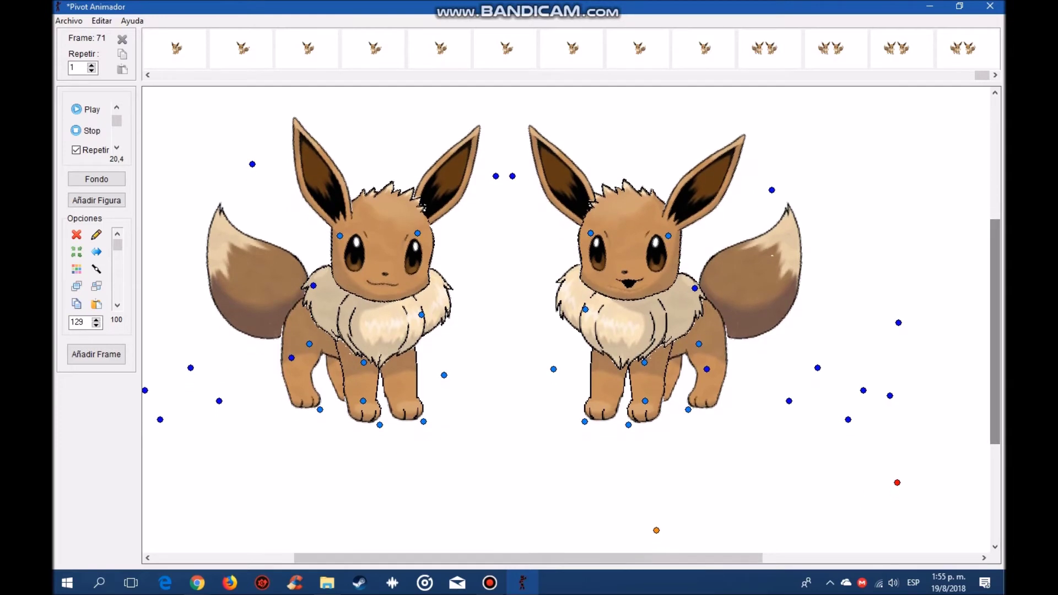
drag(654, 531, 653, 530)
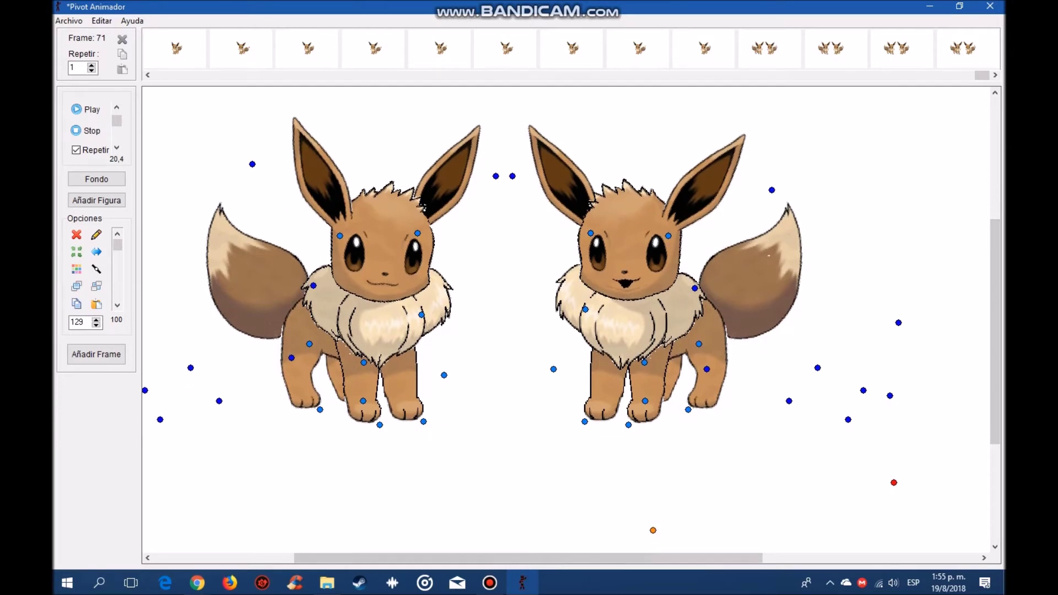
click(96, 320)
click(96, 319)
click(96, 320)
drag(653, 530, 652, 538)
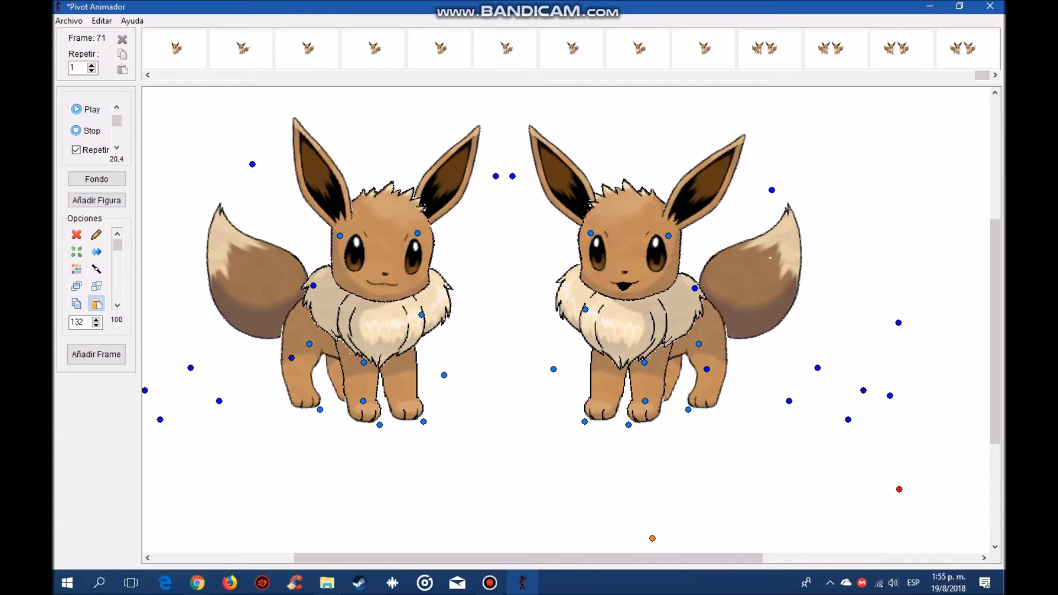
Place a copy of the open mouth over the mirrored Eevee's mouth and add the frame.
drag(652, 538, 409, 539)
click(103, 358)
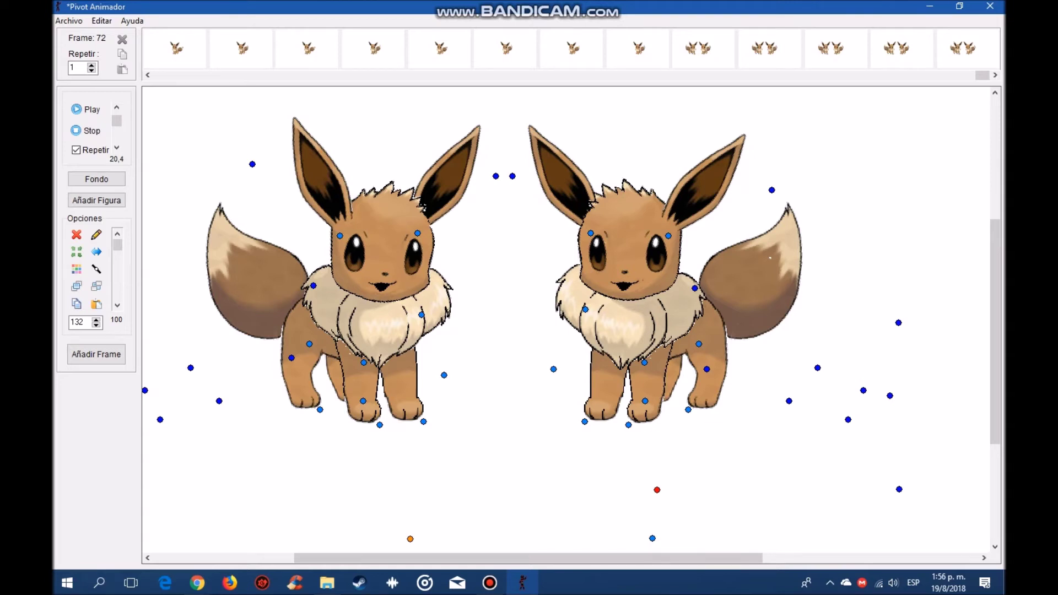
Delete both open-mouth figures and add a frame with the mouths closed.
click(76, 234)
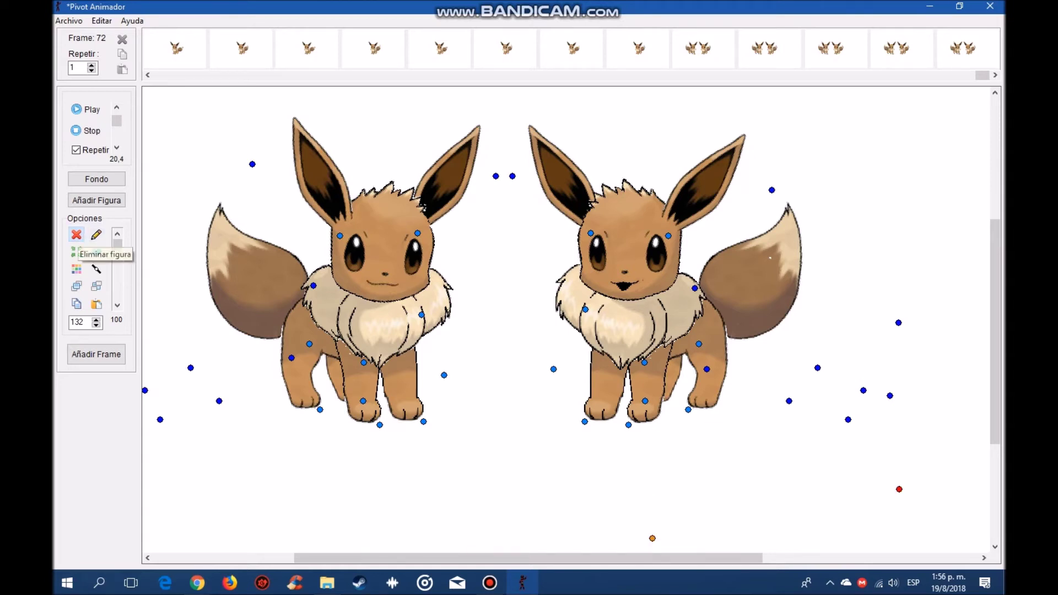
click(77, 234)
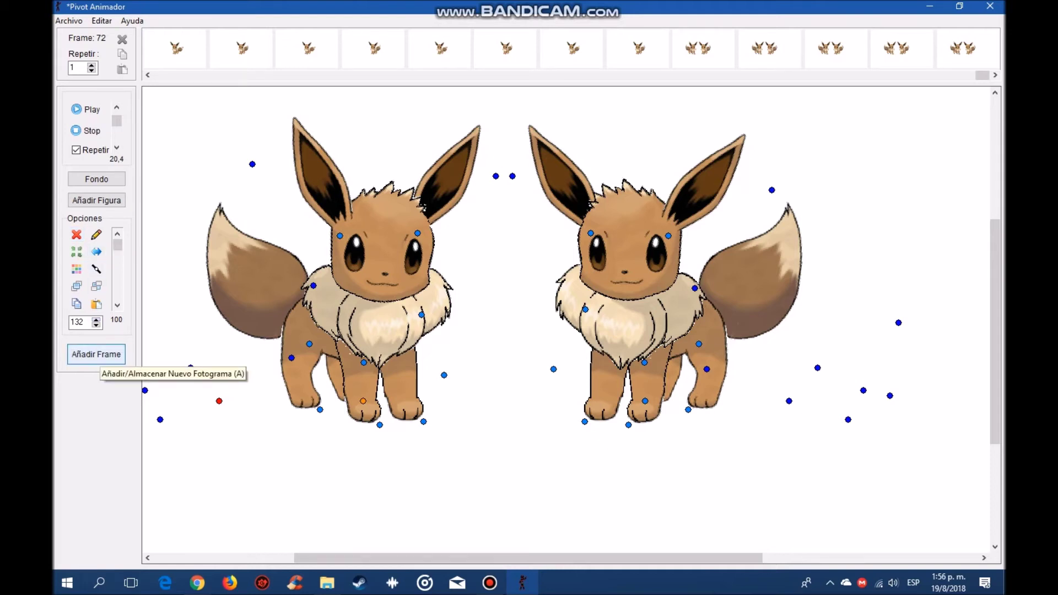
click(96, 354)
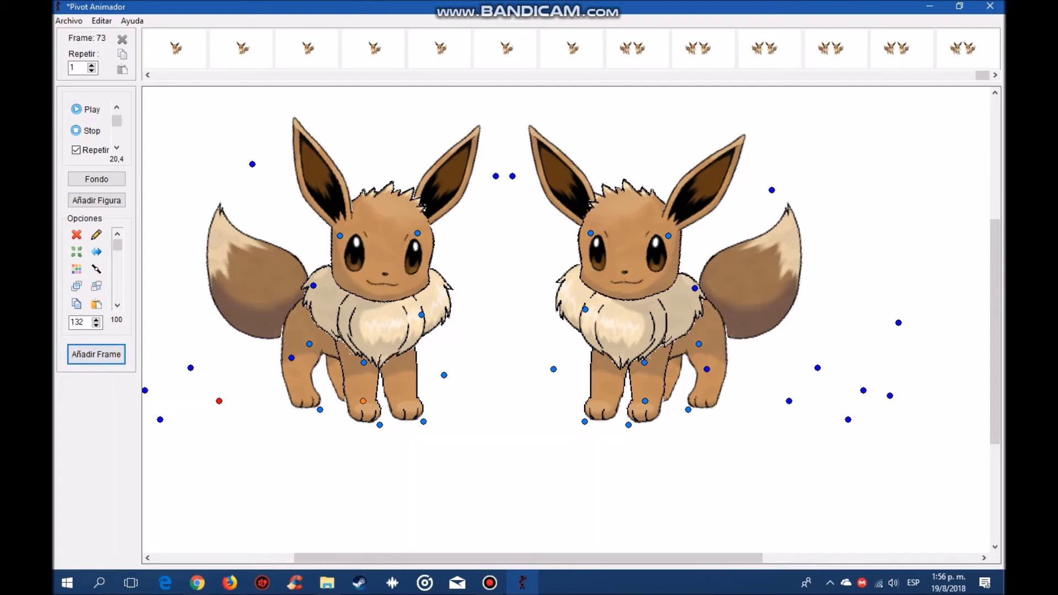
Paste open mouths for both Eevees, flipping one horizontally and fitting it on the mirrored Eevee, and select both mouths.
click(96, 302)
click(96, 251)
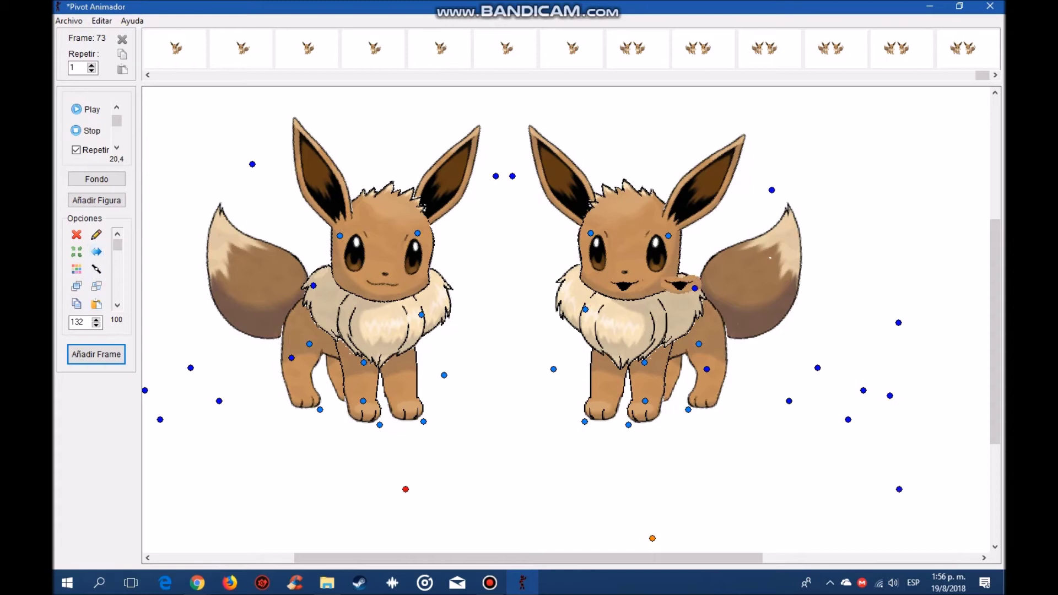
drag(652, 538, 428, 535)
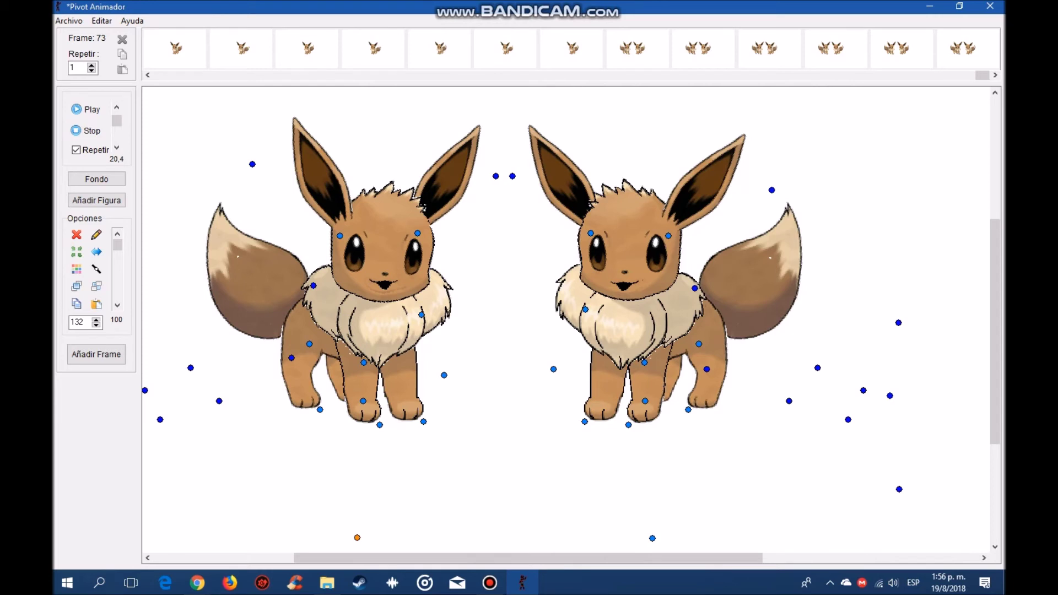
drag(712, 530, 266, 551)
Add a closed-mouth frame and an open-mouth frame by deleting and pasting both mouths, and remove the mouths again.
click(76, 234)
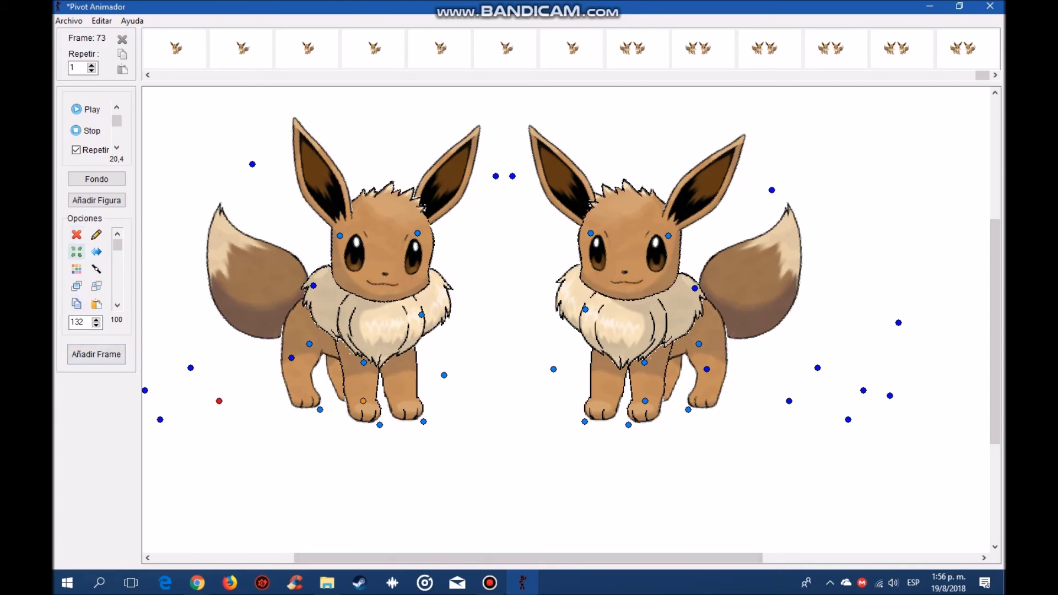
click(96, 354)
click(96, 303)
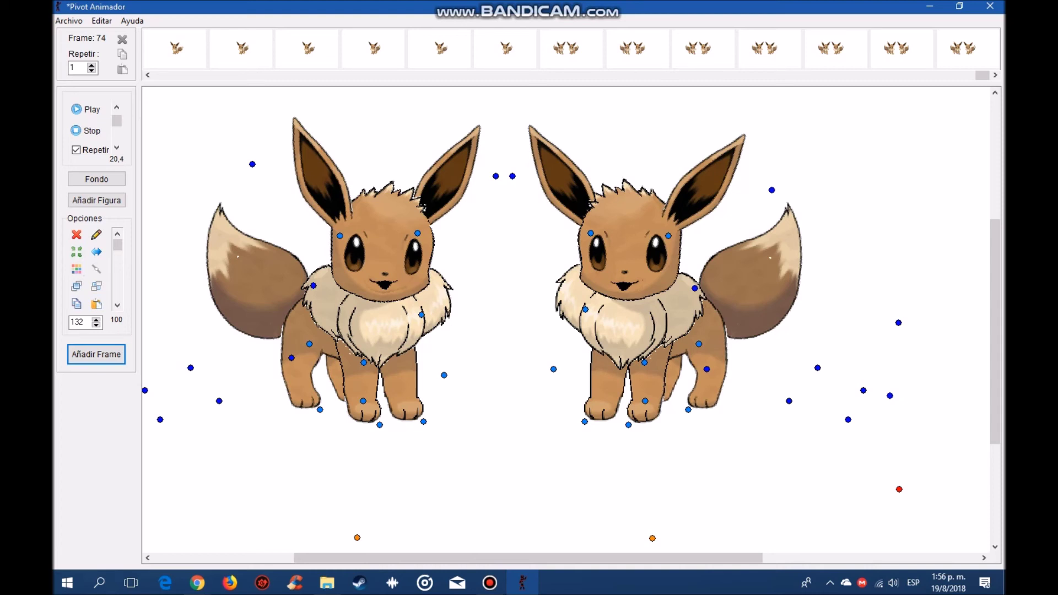
click(96, 354)
click(77, 235)
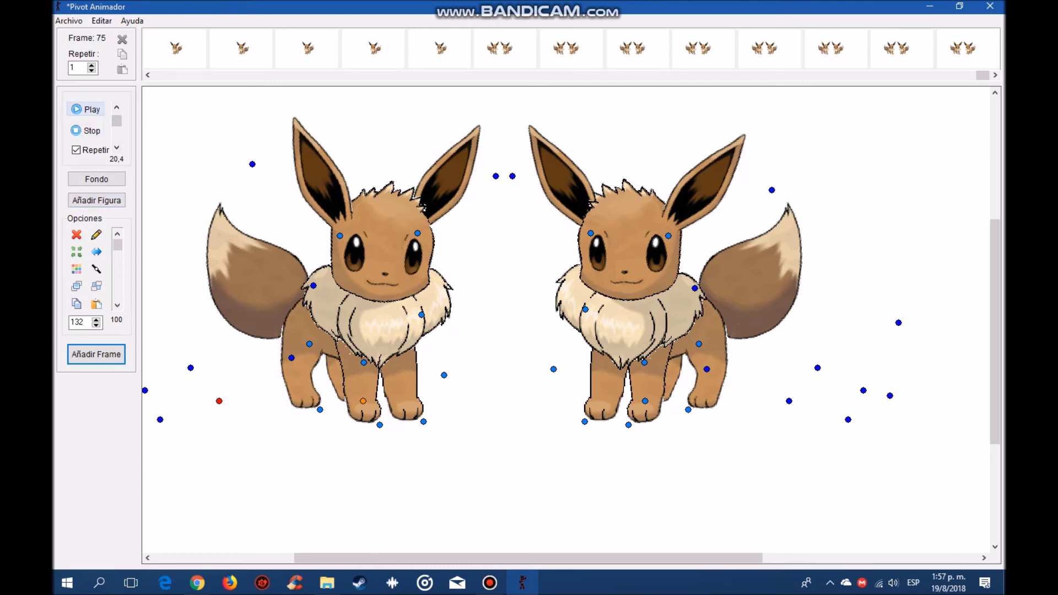
Play the animation to review the new two-Eevee frames and mouth movements.
click(77, 109)
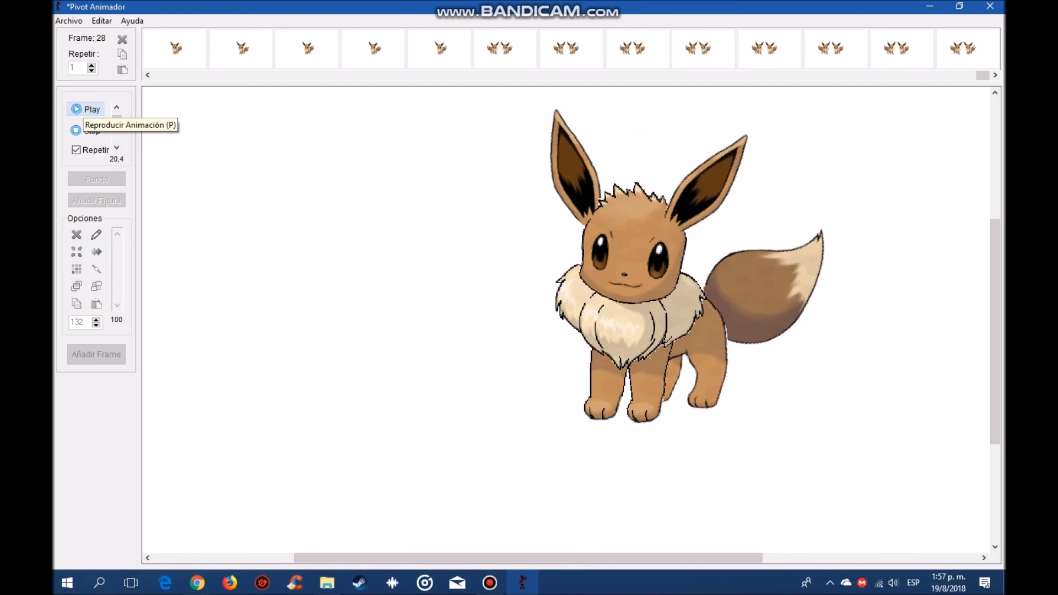